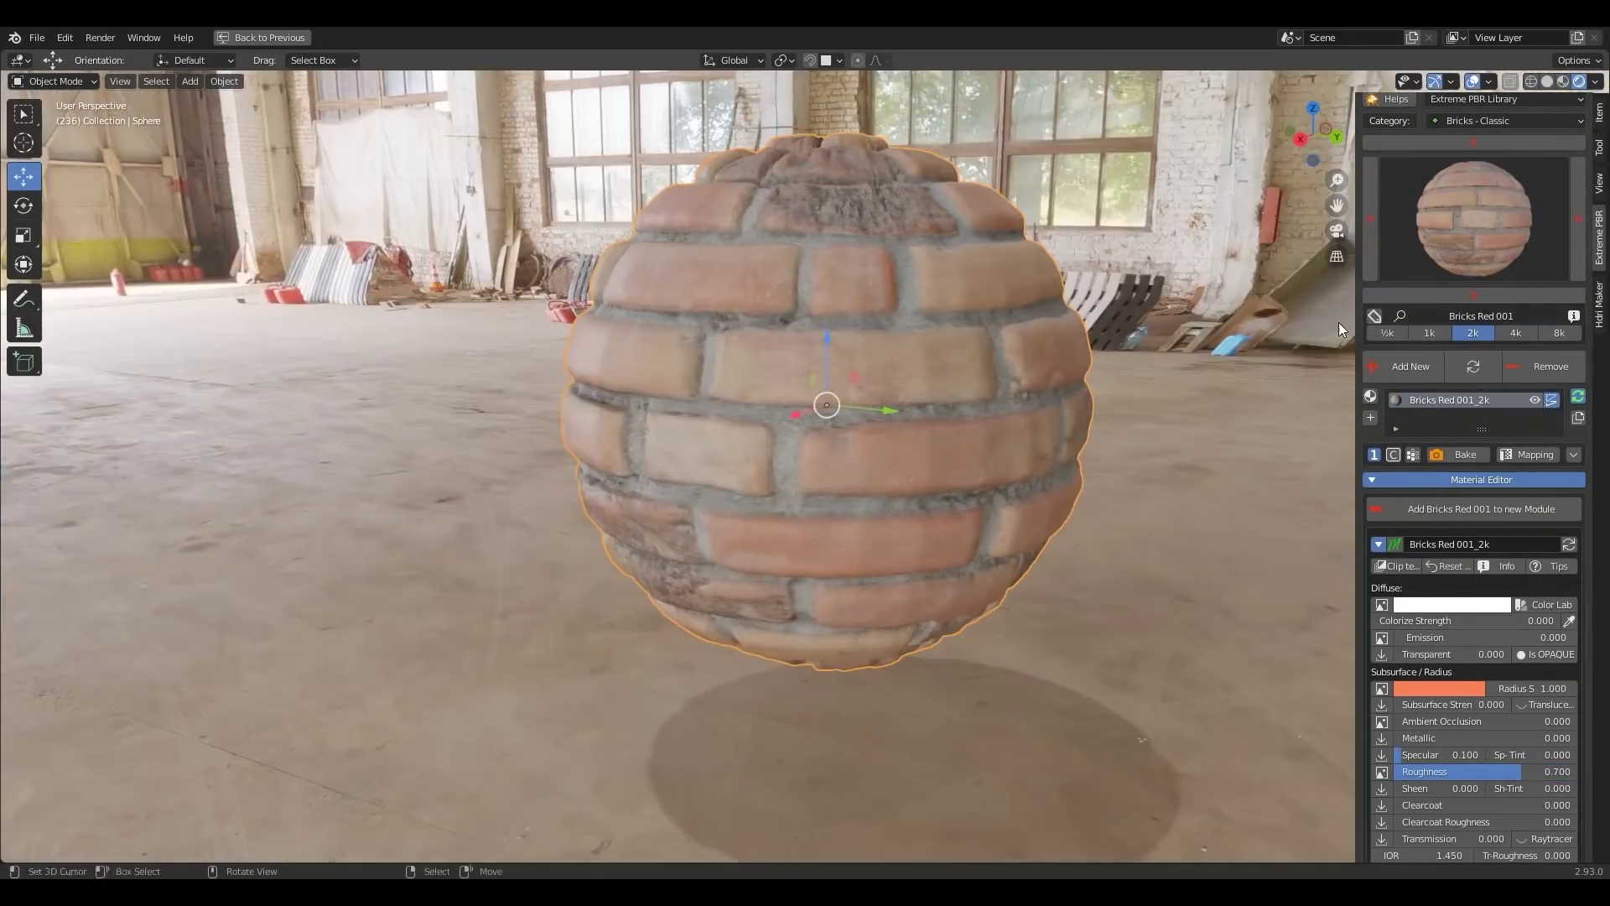
# Apply the Metal - Grid category material to the sphere and orbit around it
pyautogui.click(1507, 121)
pyautogui.click(1203, 490)
pyautogui.moveTo(1203, 490); pyautogui.dragTo(751, 456, button='middle')
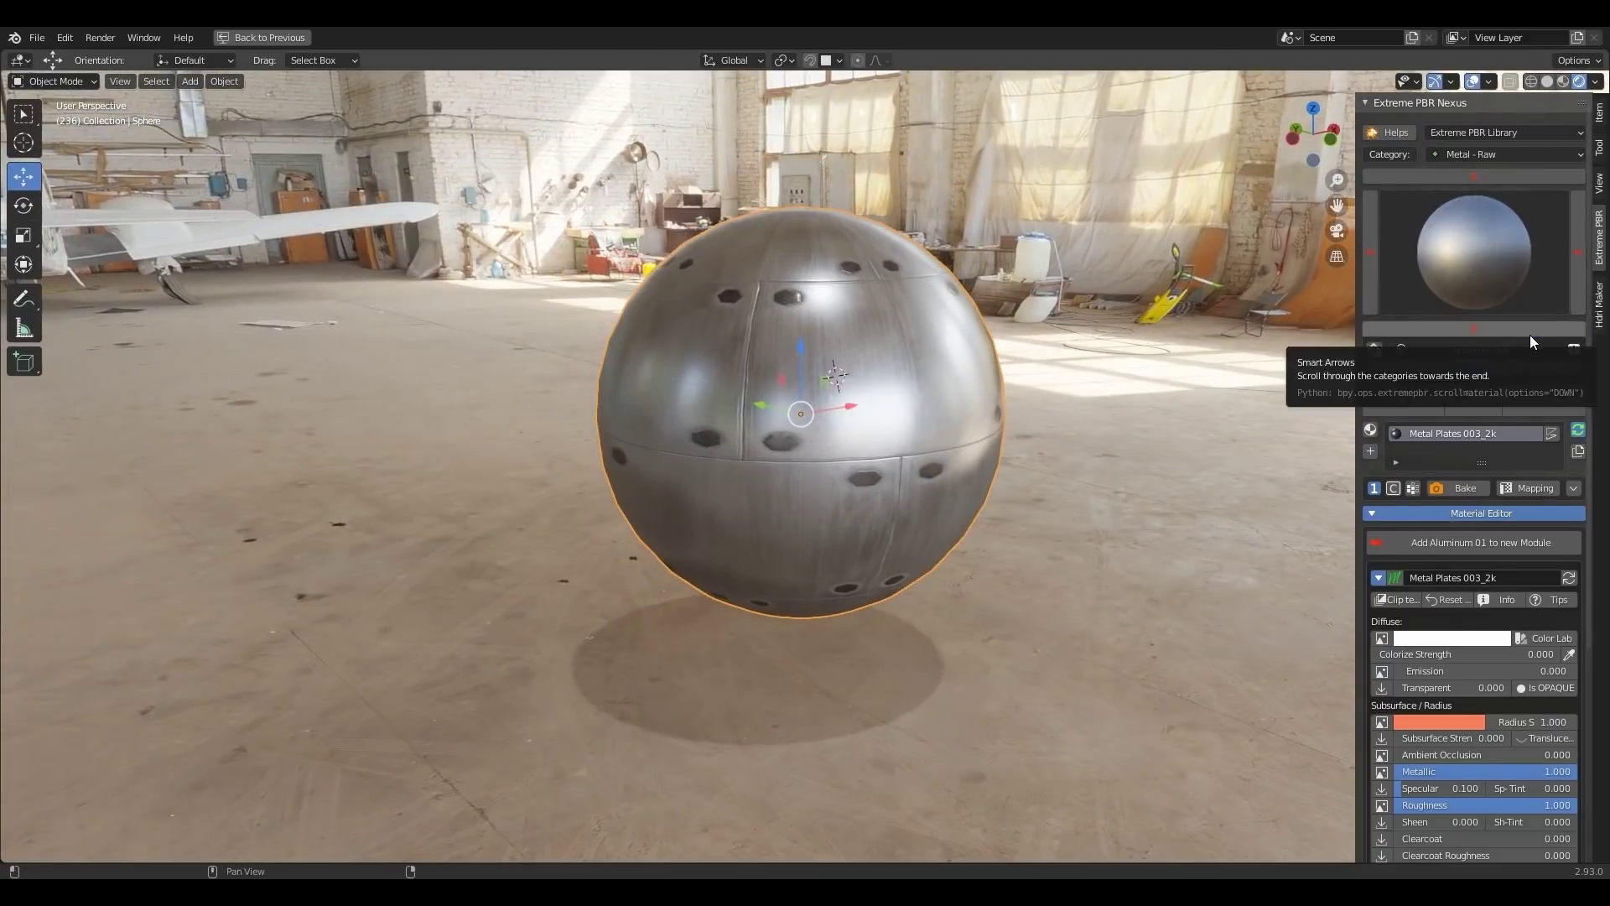
# Add Metal Rusty 003 as a new module and paint rust onto the metal sphere
pyautogui.click(1477, 296)
pyautogui.click(1103, 361)
pyautogui.click(1482, 543)
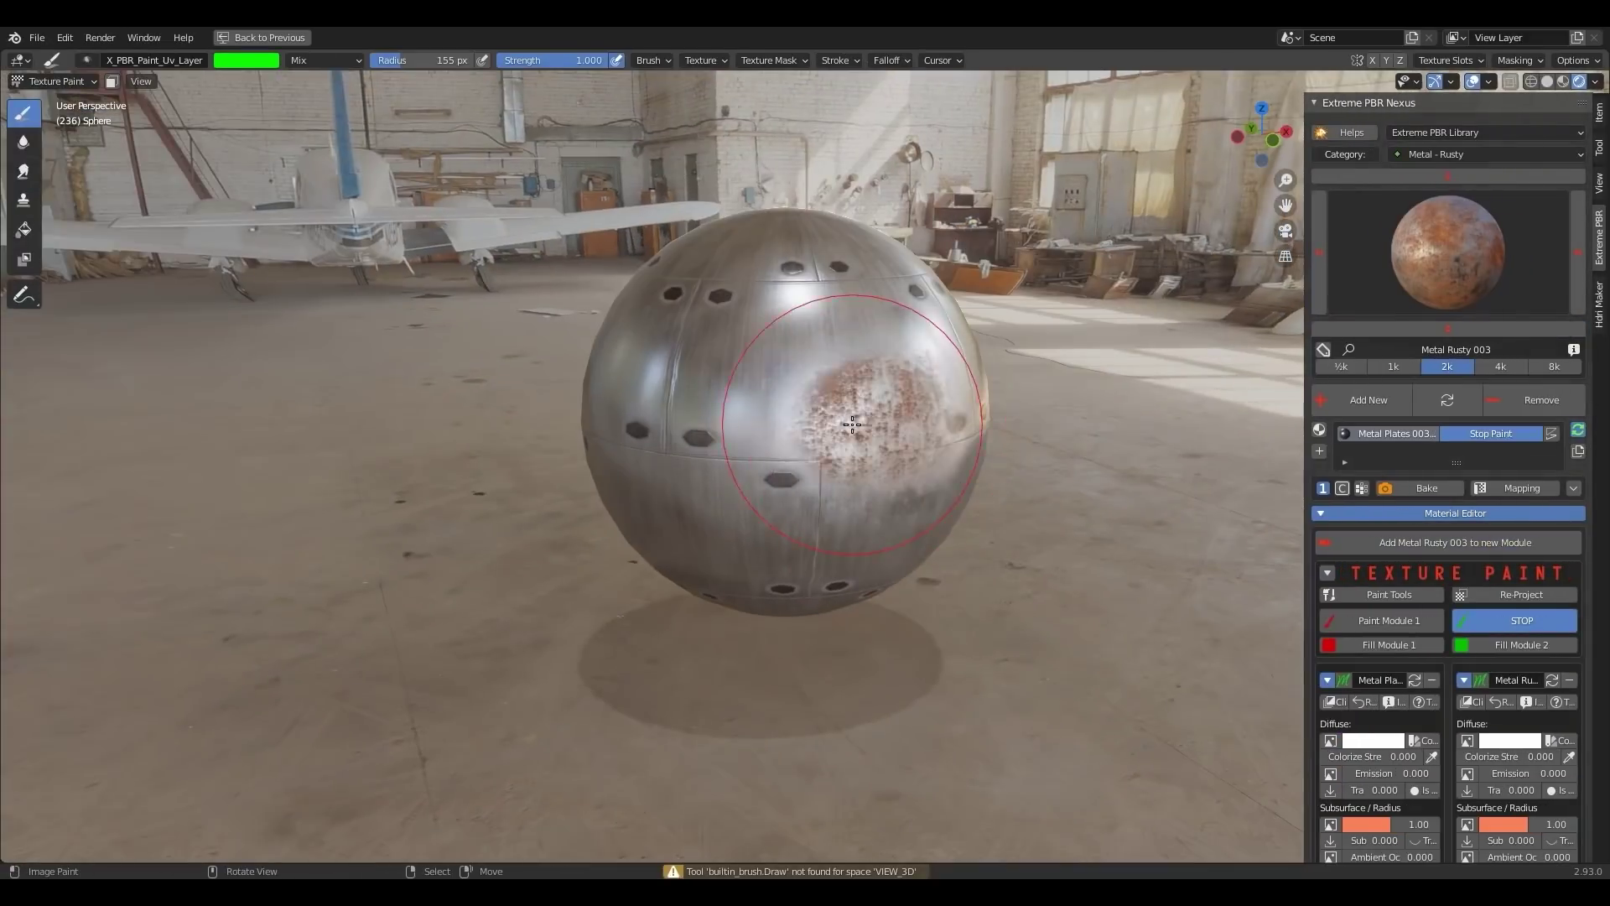
pyautogui.scroll(5, 826, 500)
pyautogui.click(1372, 627)
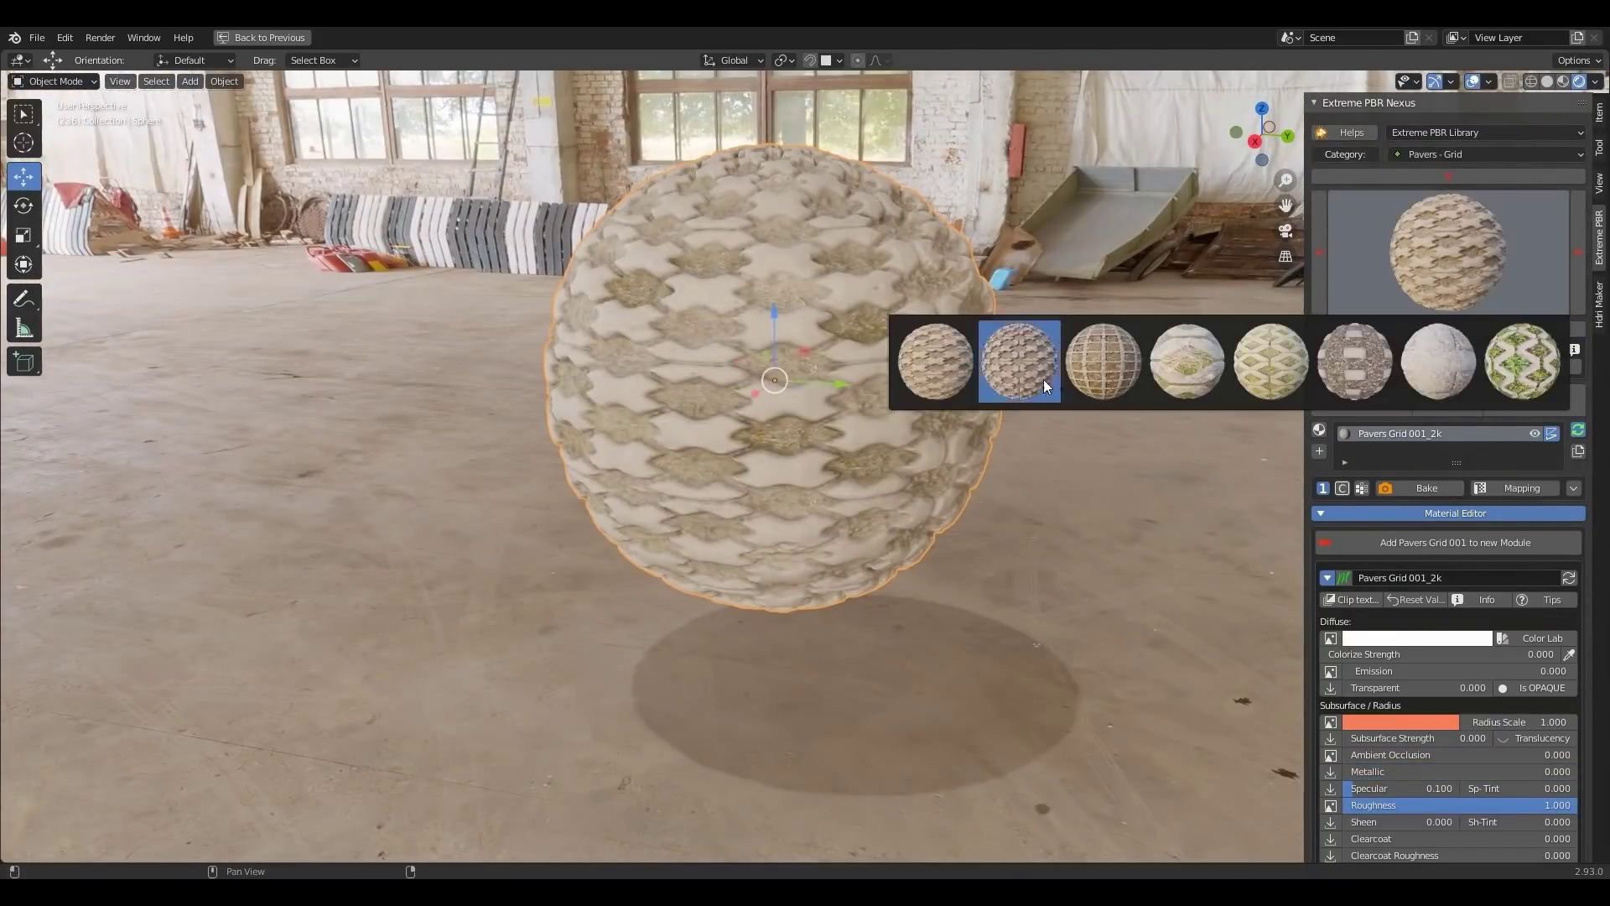
# Switch the sphere to Pavers Grid 002, then to Irregular Stone Pavers 001 from Pavers - Stones
pyautogui.click(1017, 356)
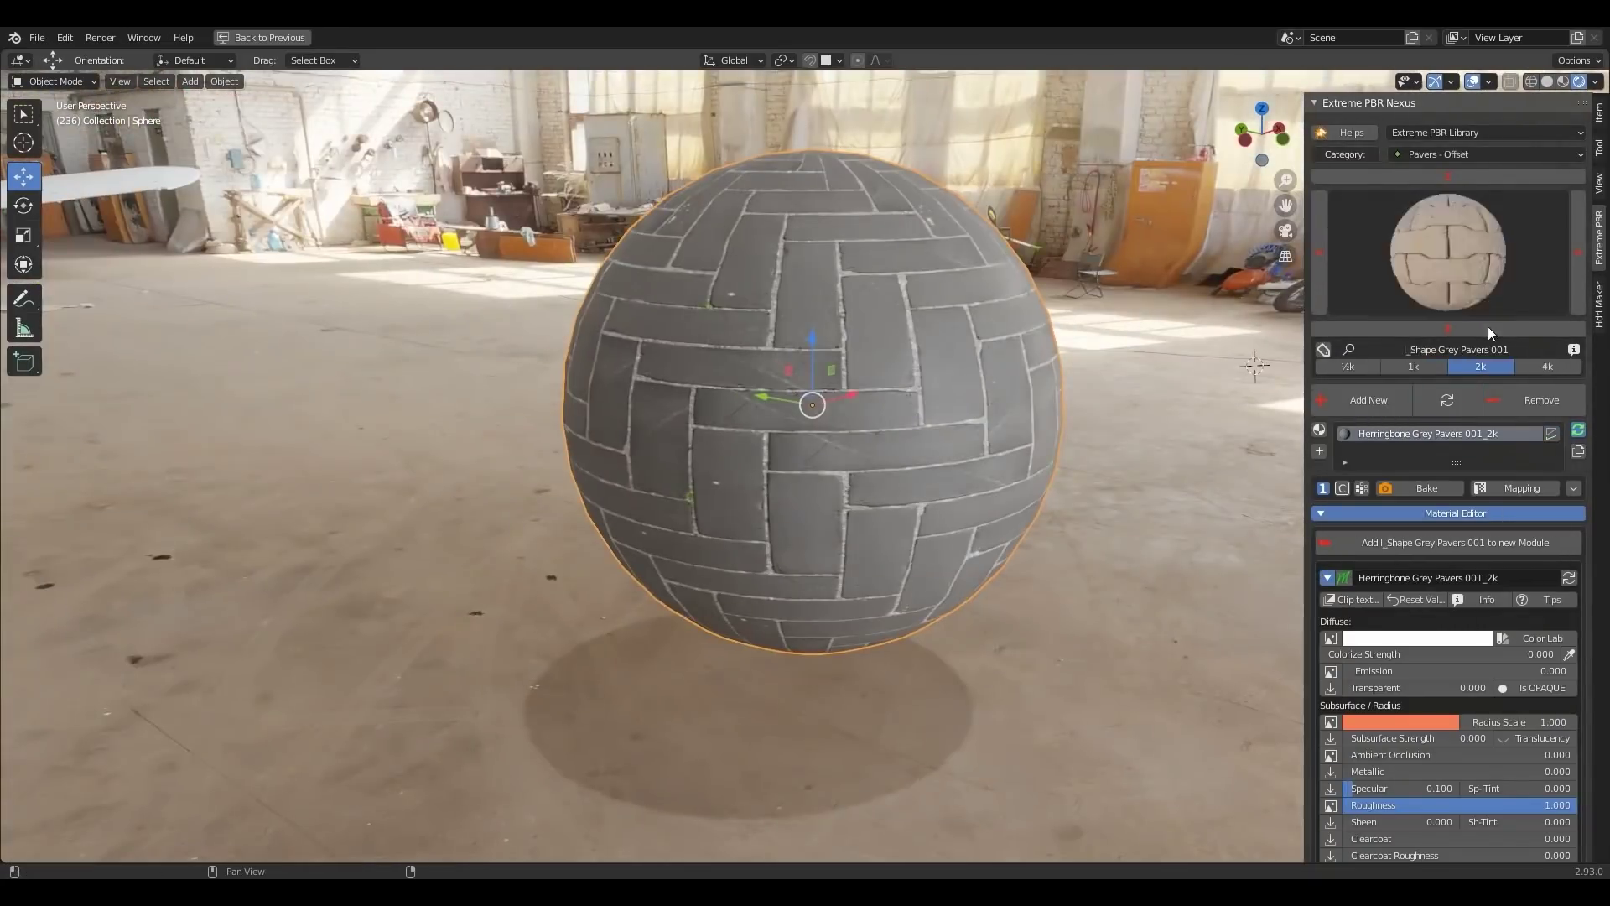
pyautogui.click(1478, 271)
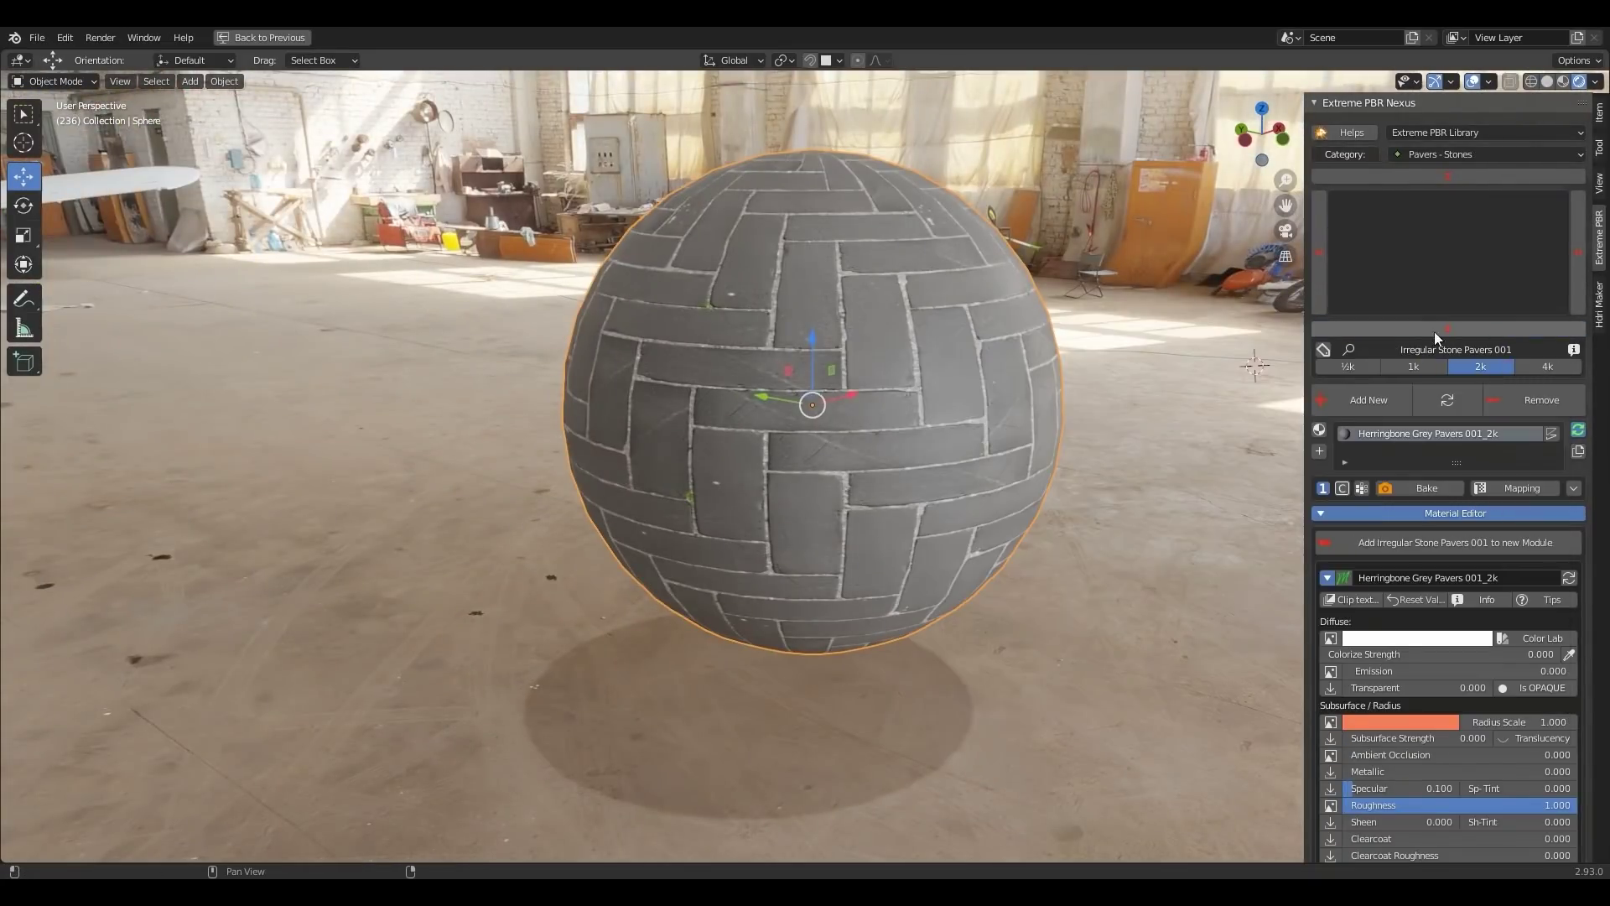
pyautogui.click(1448, 252)
pyautogui.click(904, 432)
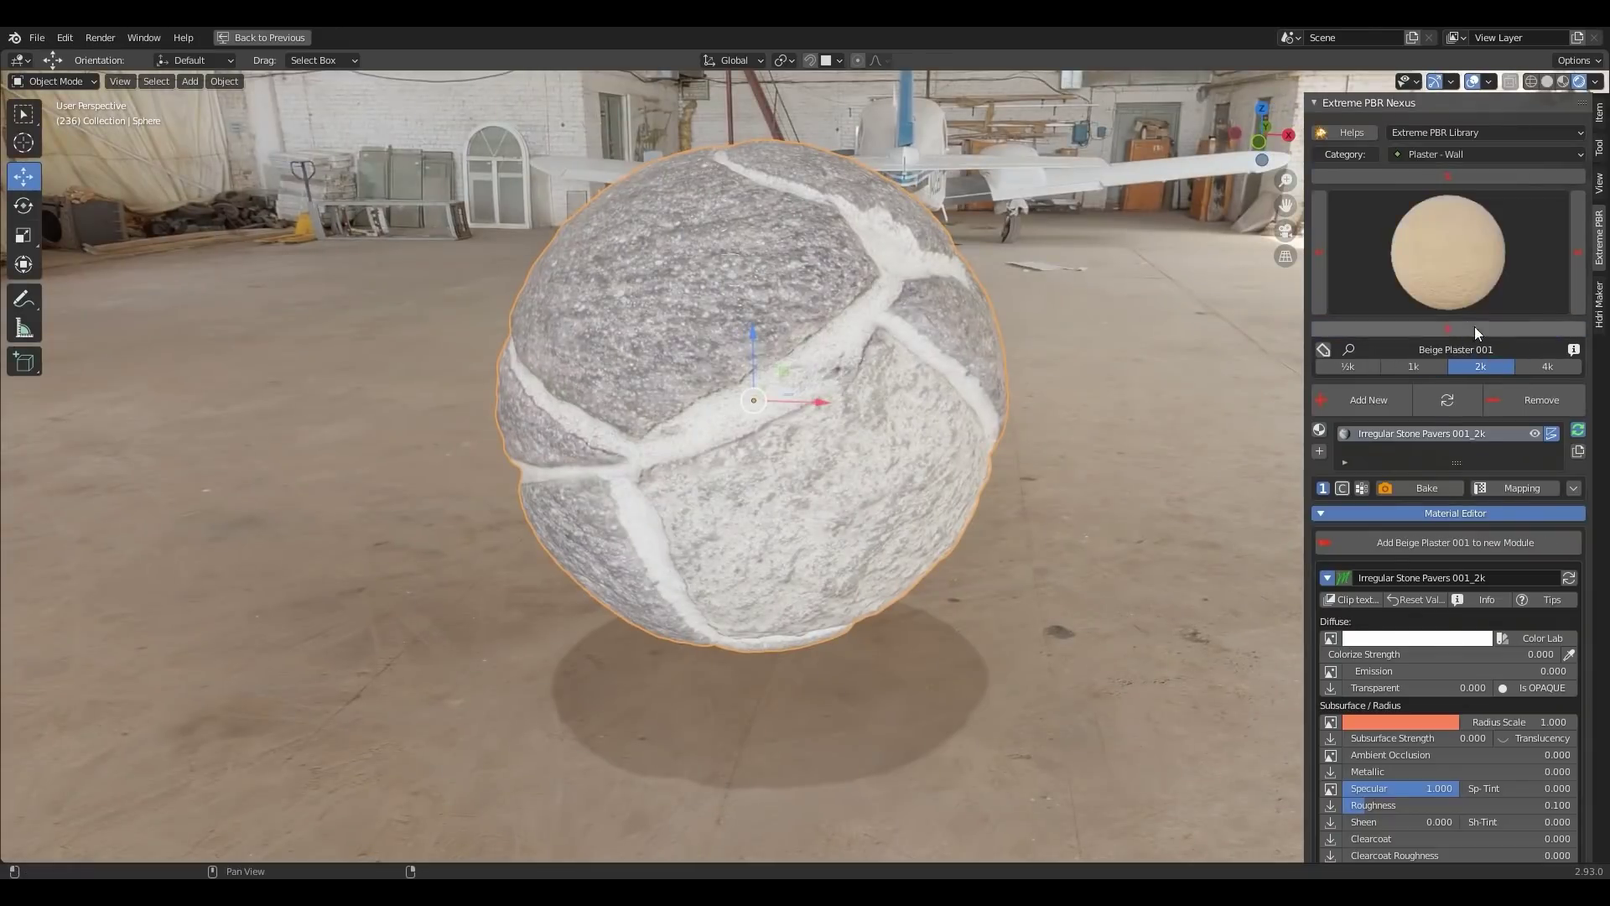
# Apply the Blueprint material, widen its big grid lines and make it red lines on white
pyautogui.click(1447, 255)
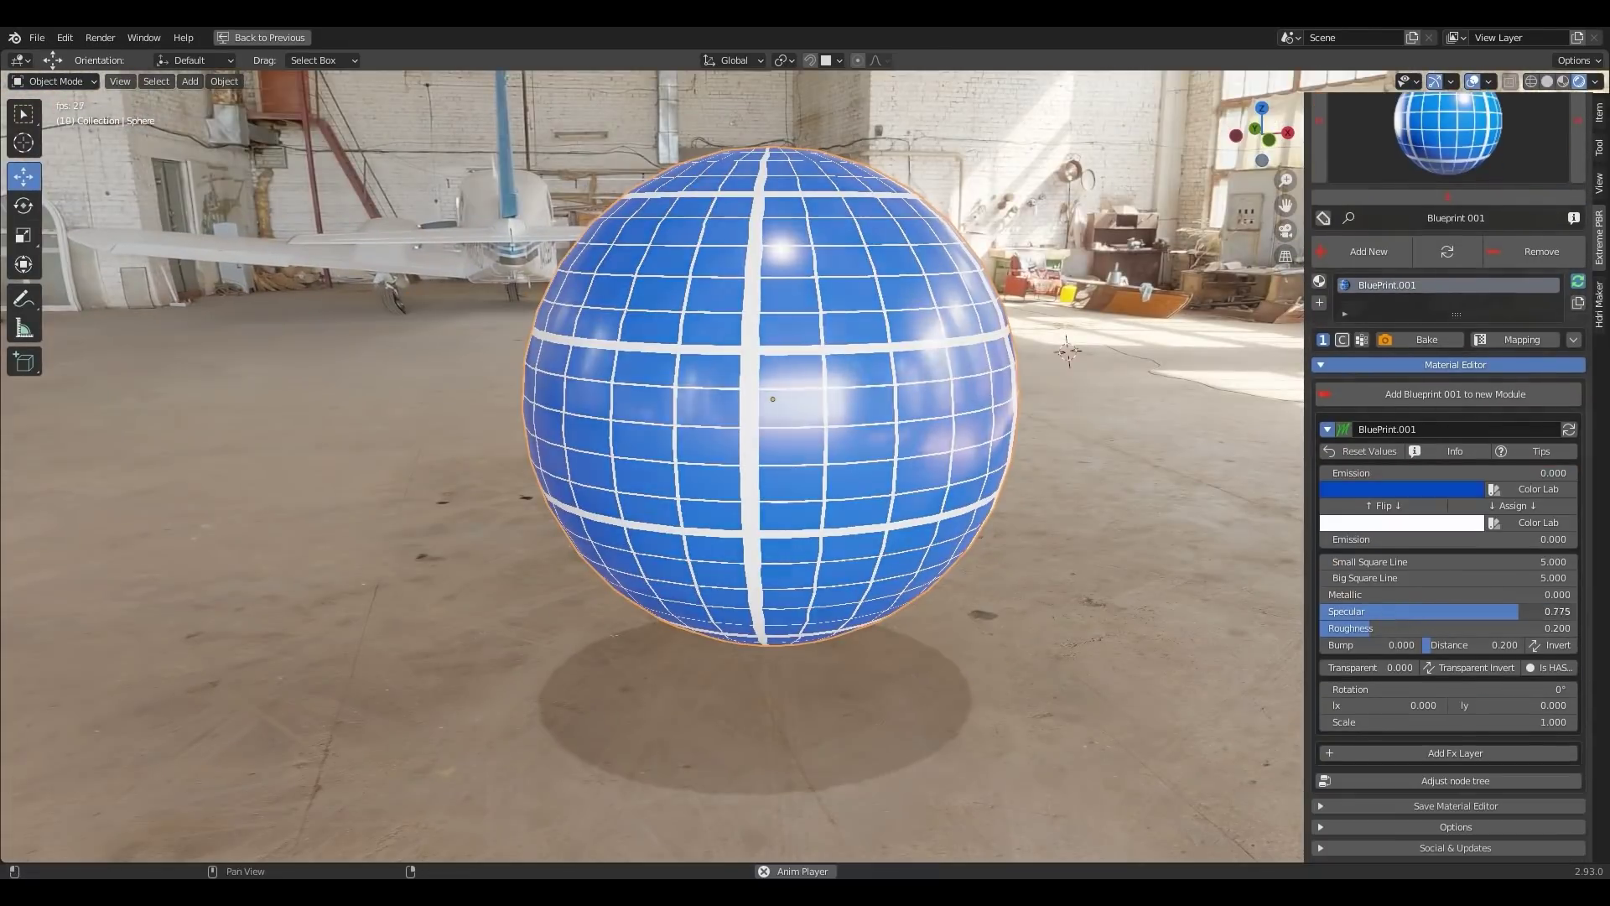
pyautogui.moveTo(1447, 578); pyautogui.dragTo(1502, 578)
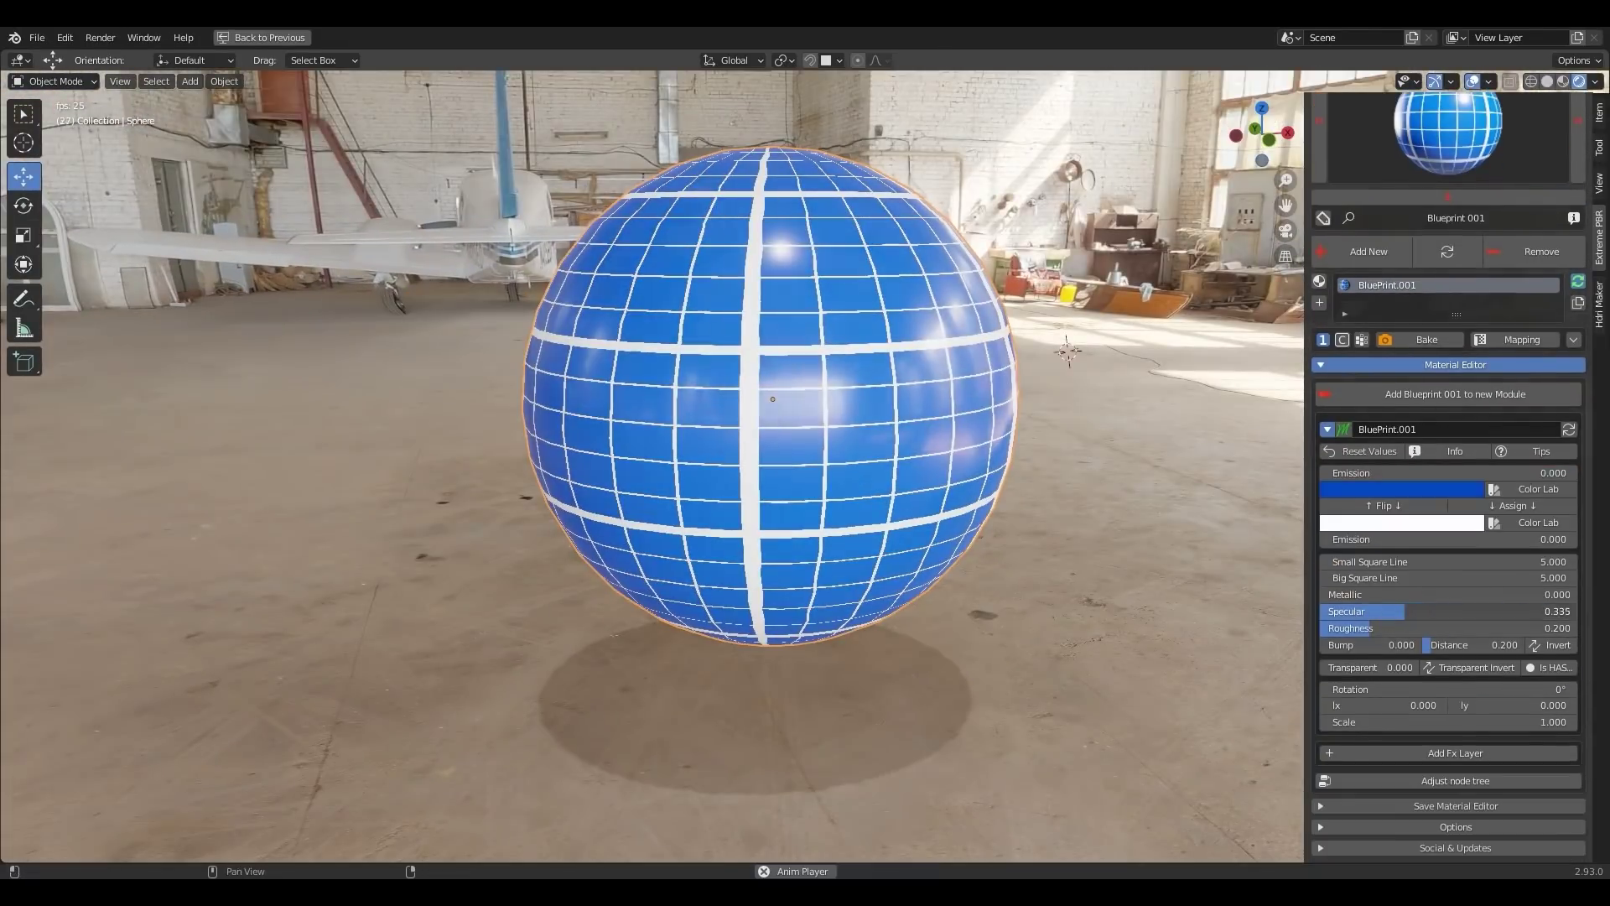
pyautogui.click(1383, 505)
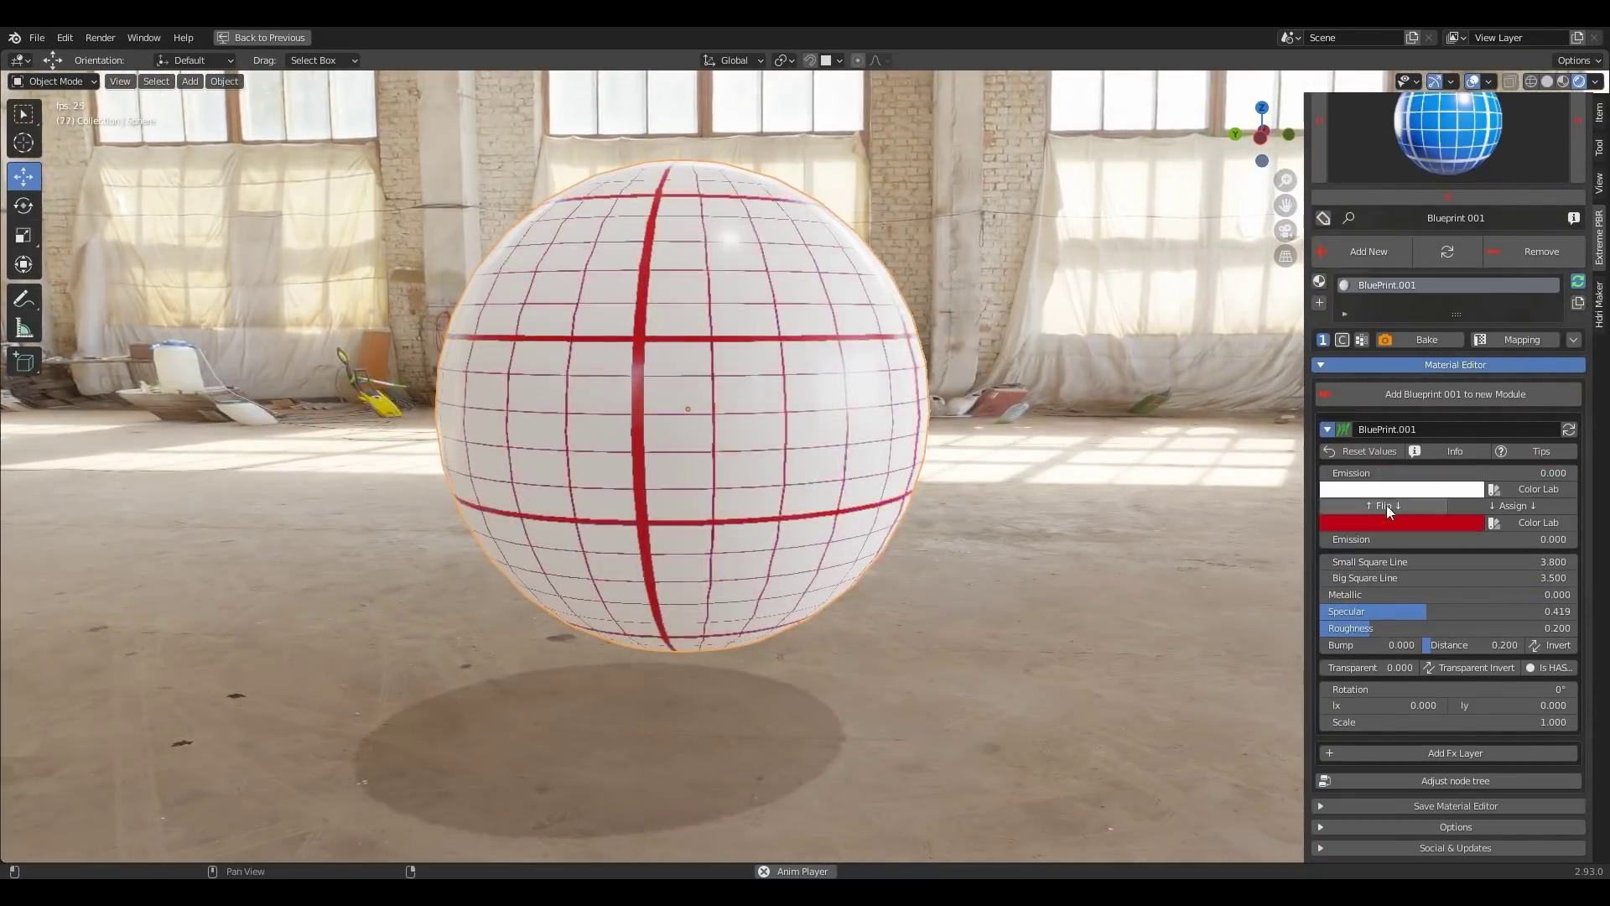
pyautogui.click(1383, 506)
# Browse the material thumbnail grid to pick the Black Rock material
pyautogui.scroll(3, 1462, 467)
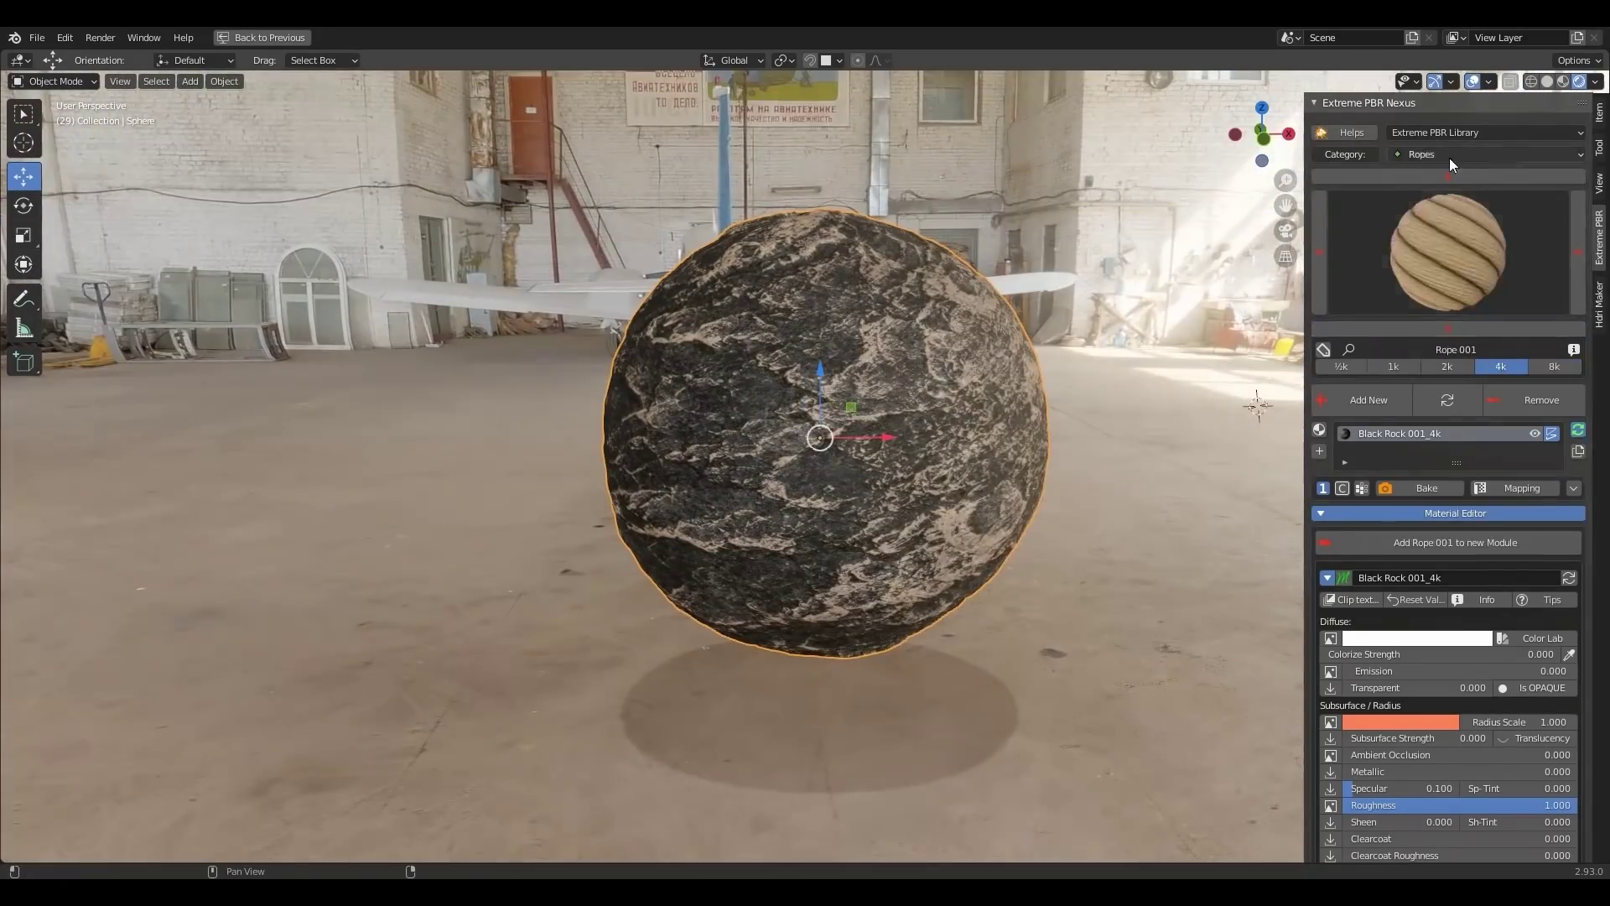
pyautogui.click(1447, 251)
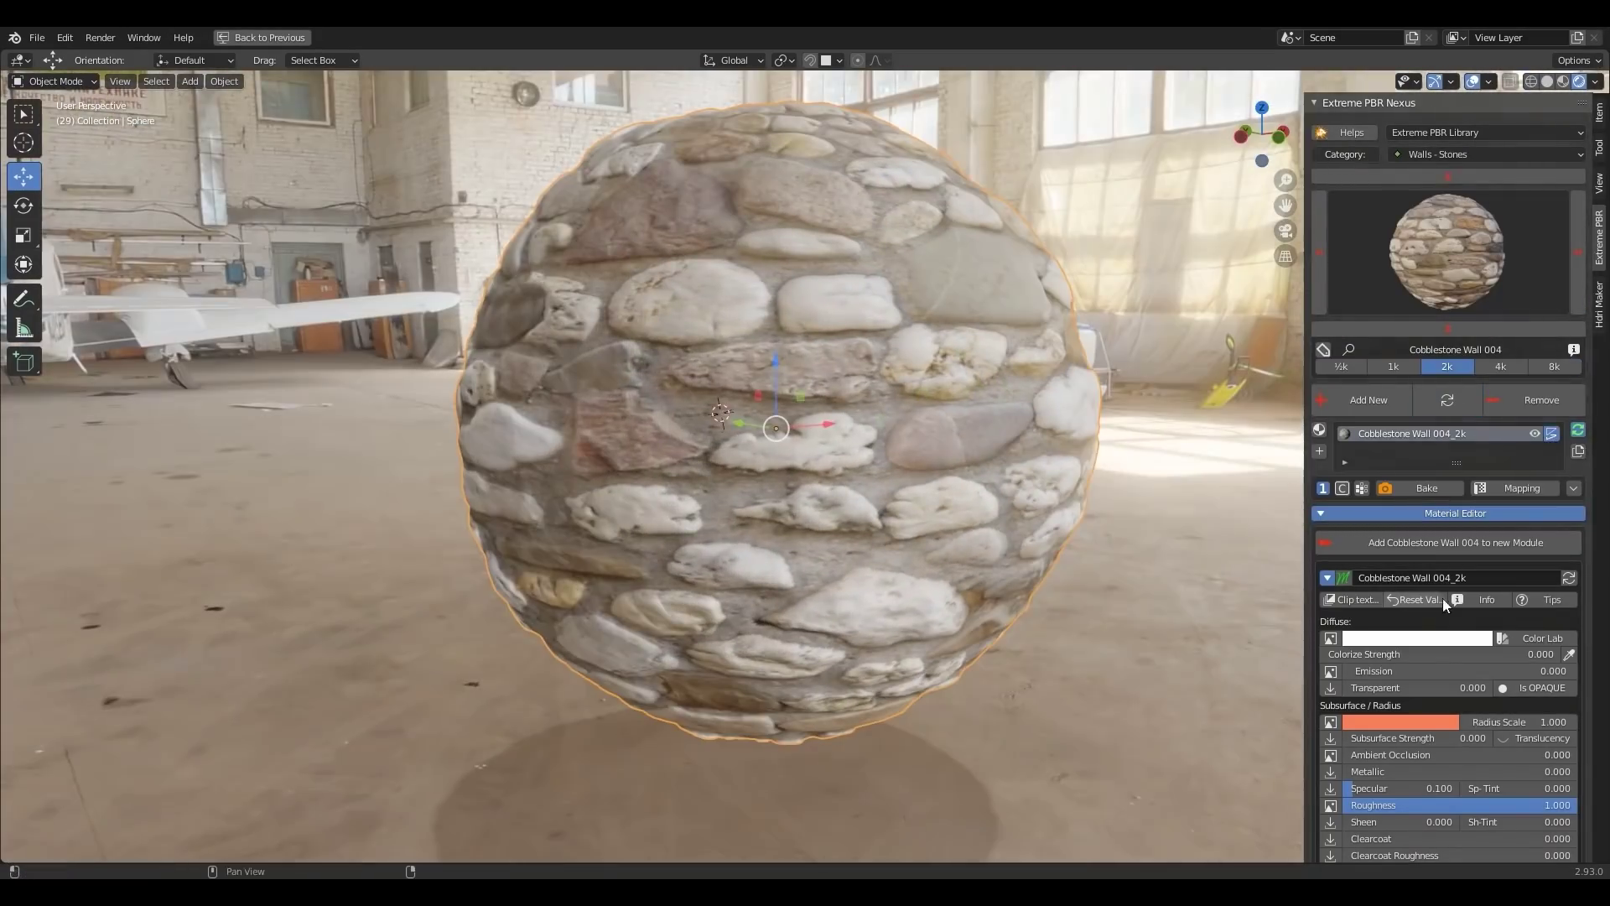
pyautogui.scroll(-10, 1493, 671)
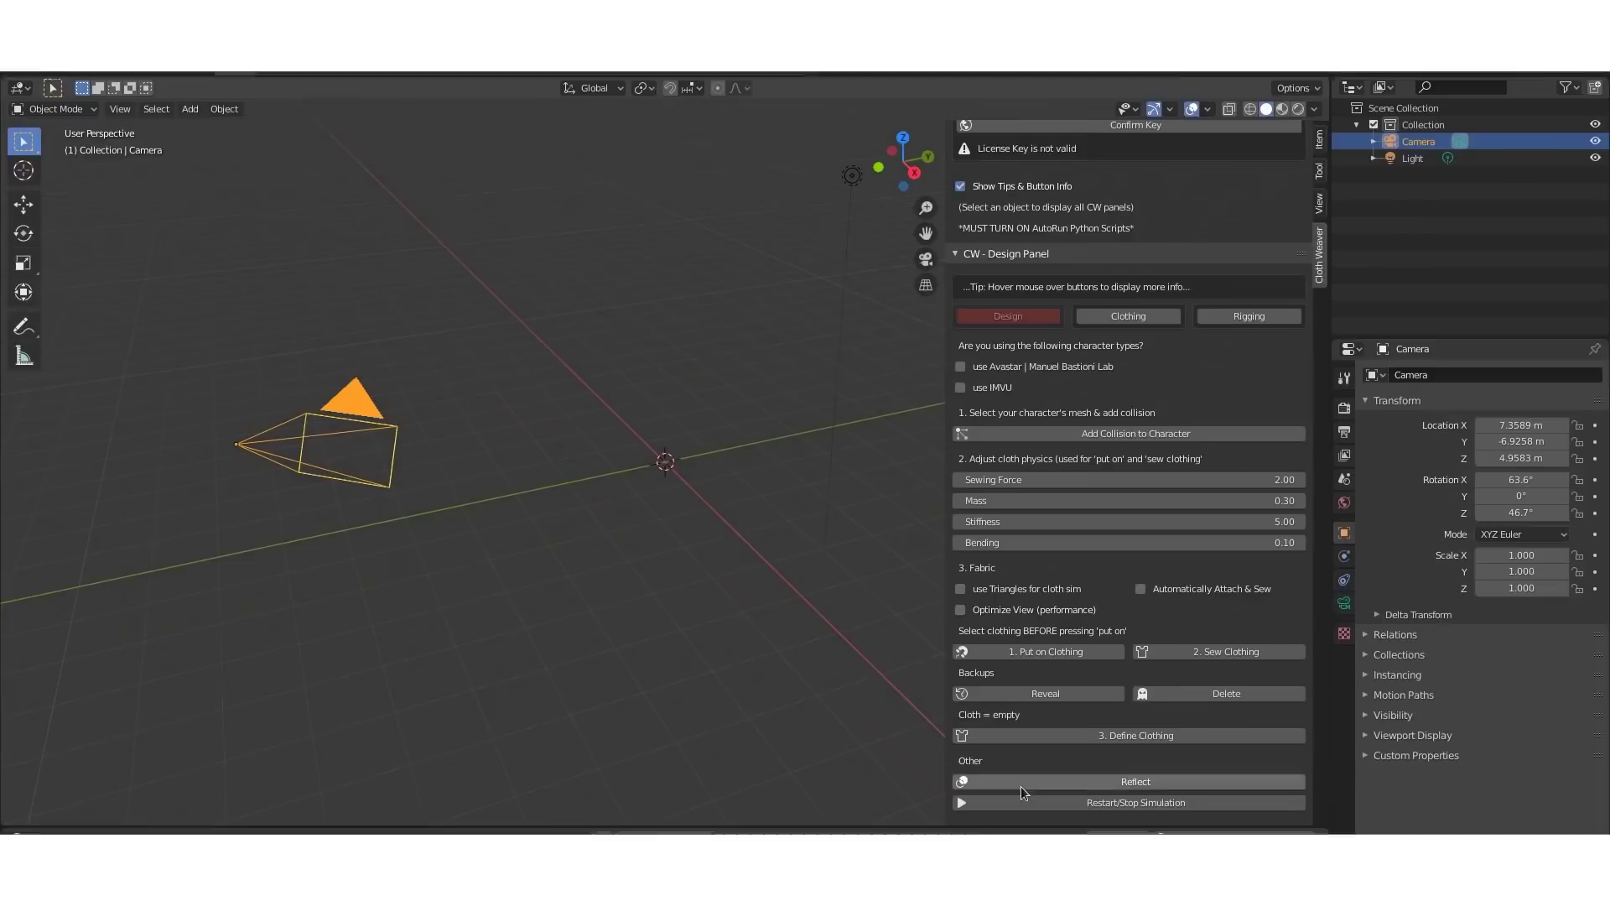
# Open Cloth Weaver's clothing tools and its gallery of clothing templates for the suit jacket
pyautogui.click(1109, 317)
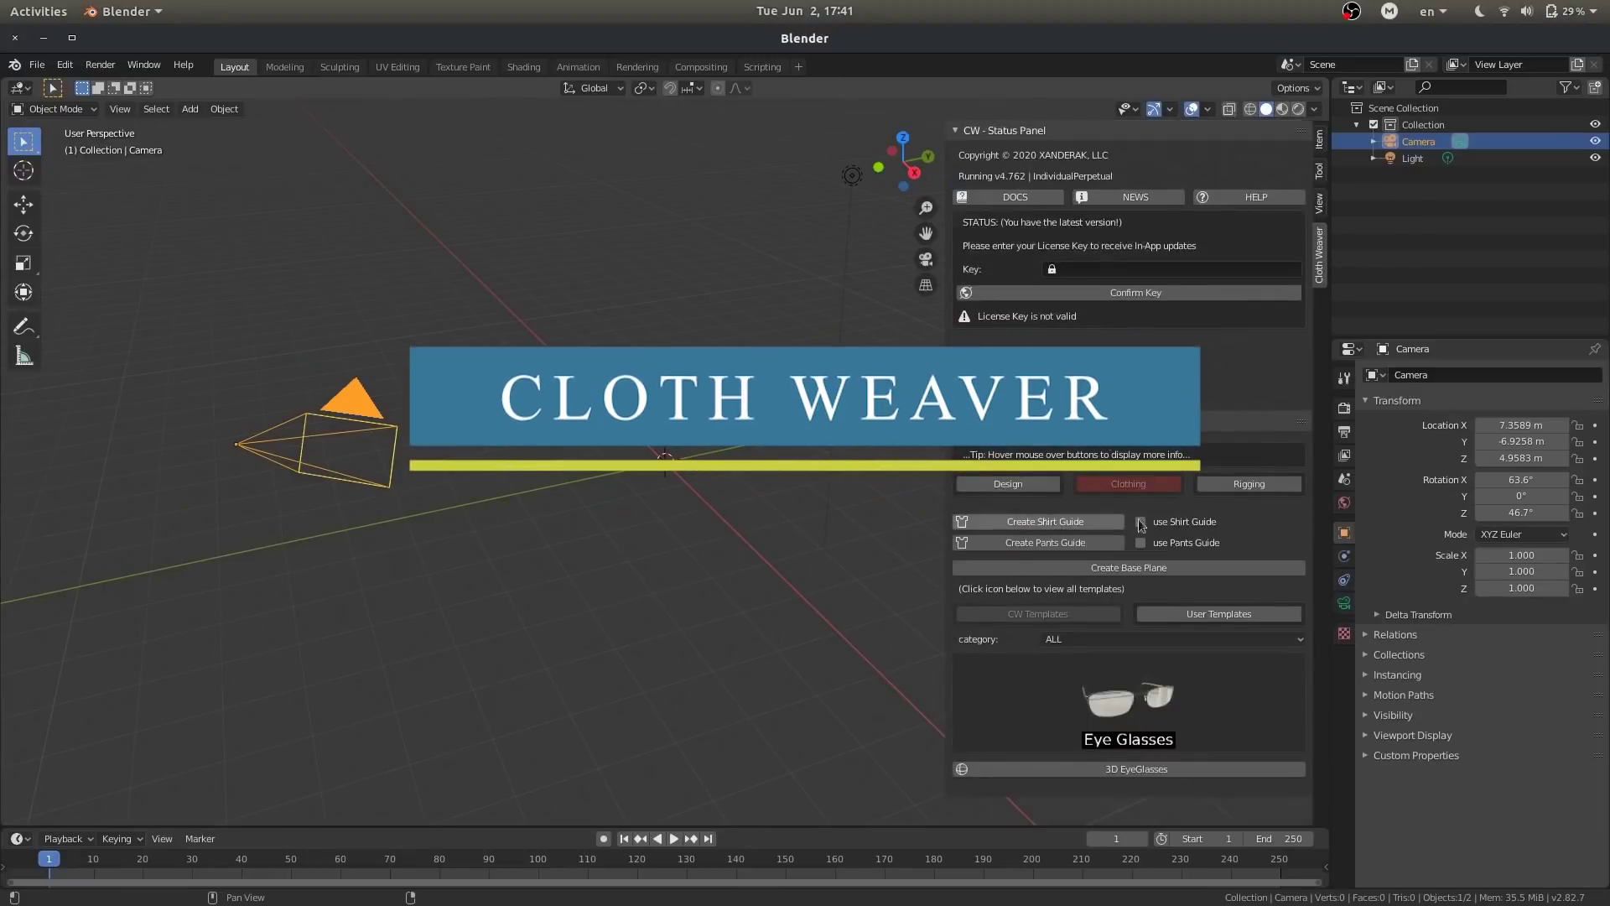
pyautogui.click(1100, 706)
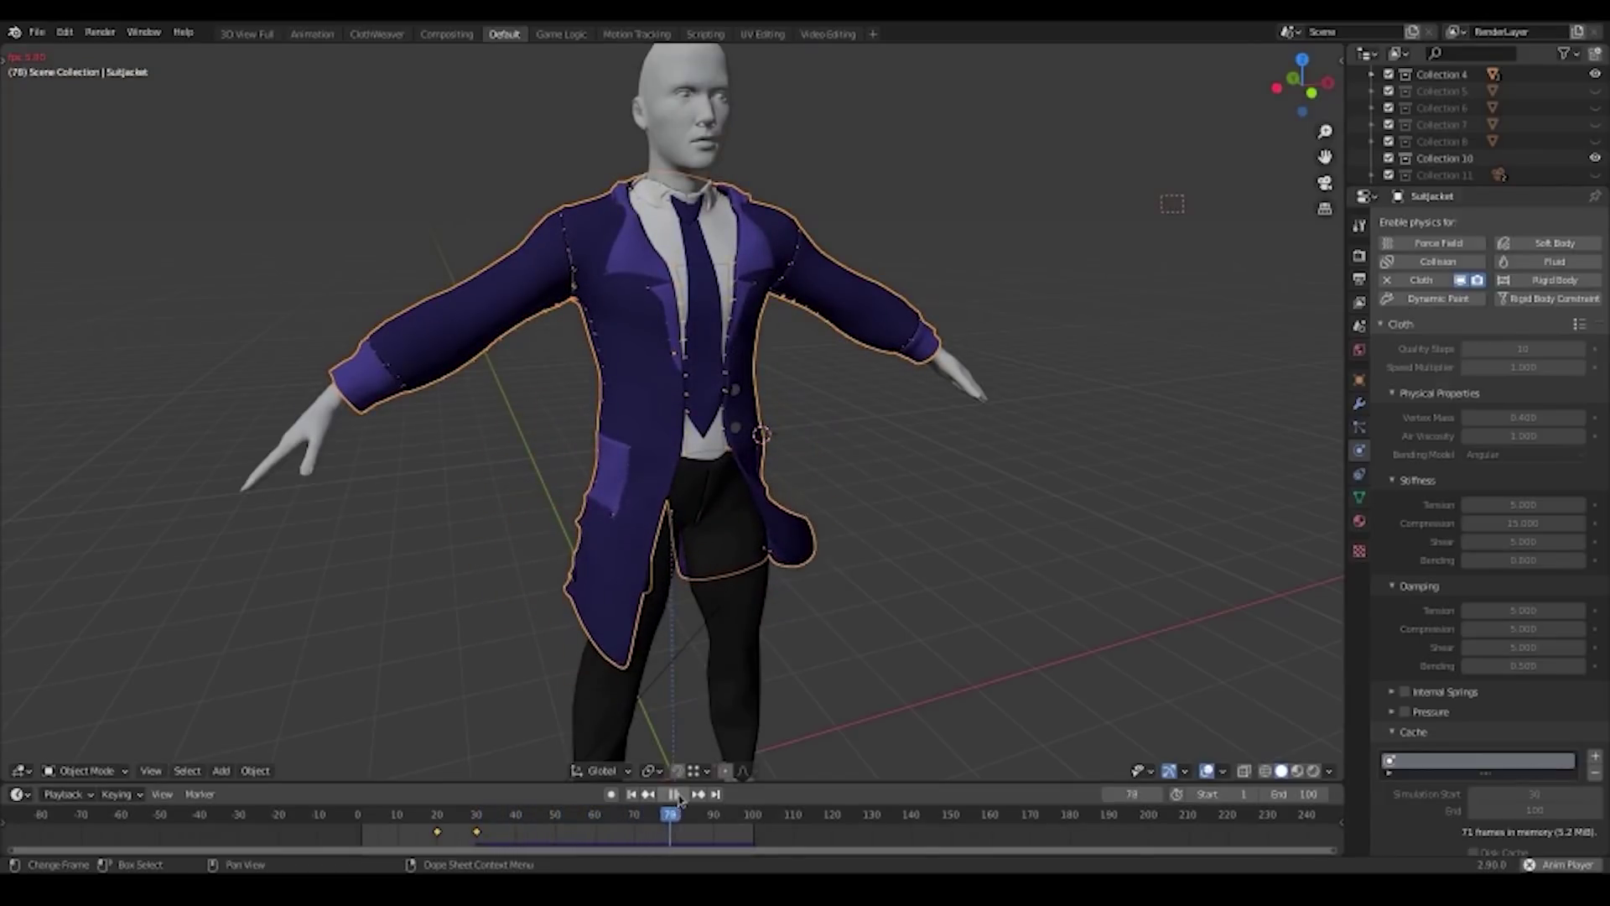
# Stop the cloth simulation playback and orbit to see the jacket from behind
pyautogui.click(675, 794)
pyautogui.moveTo(910, 651); pyautogui.dragTo(188, 640, button='middle')
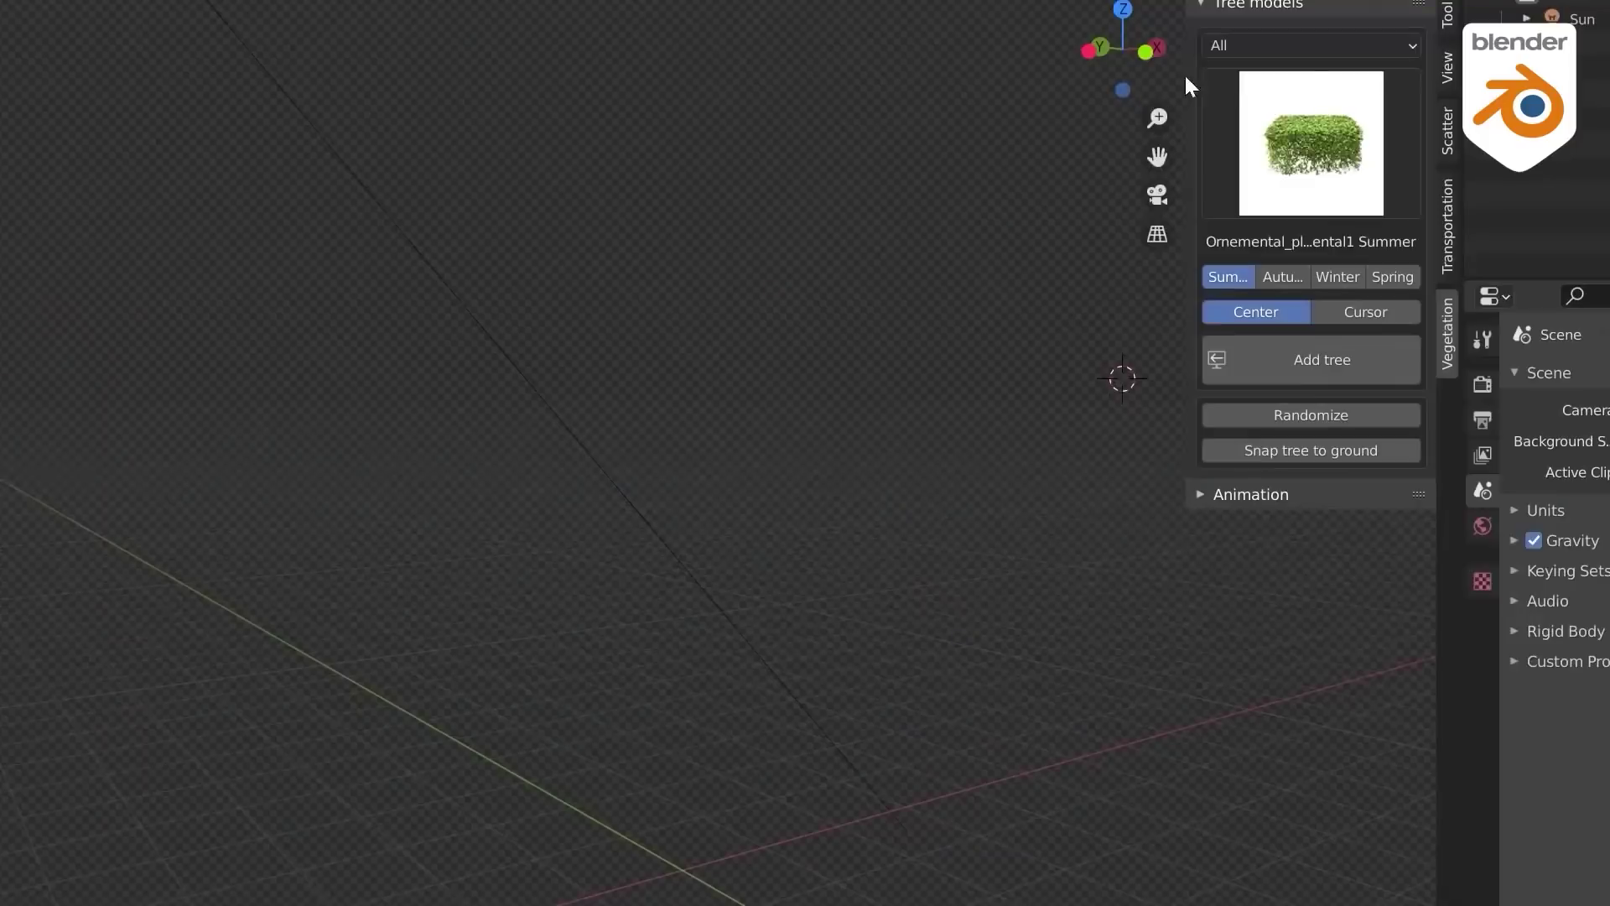
# With tree categories set to All, add the hickory Summer tree to the scene
pyautogui.click(1227, 45)
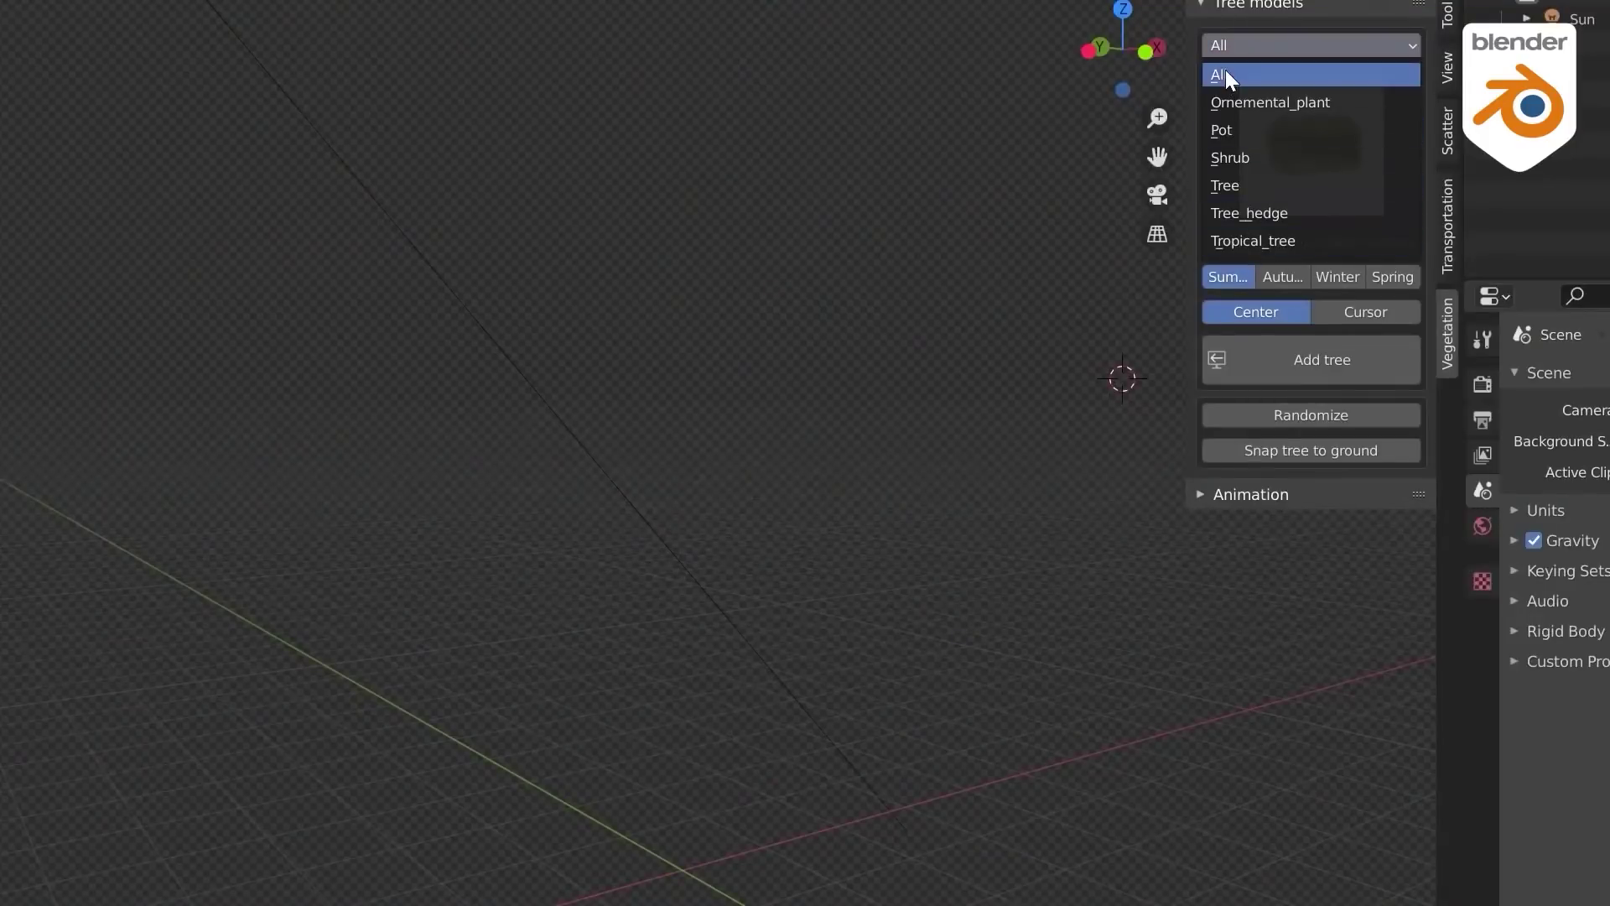
pyautogui.click(1226, 74)
pyautogui.click(1265, 153)
pyautogui.scroll(-7, 929, 870)
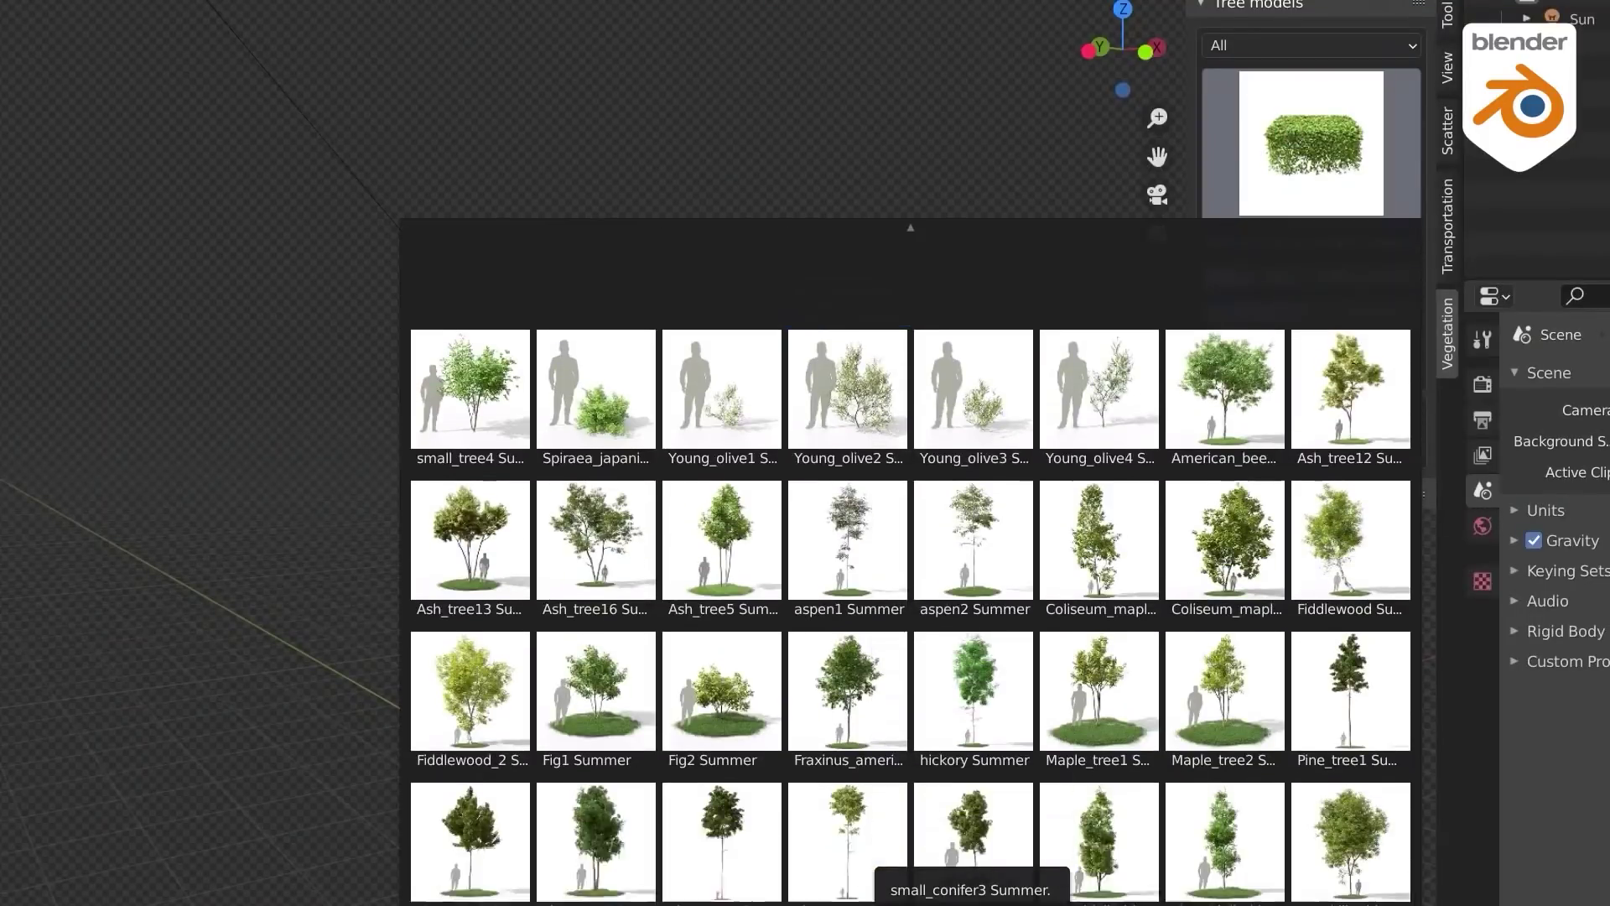
pyautogui.click(1007, 485)
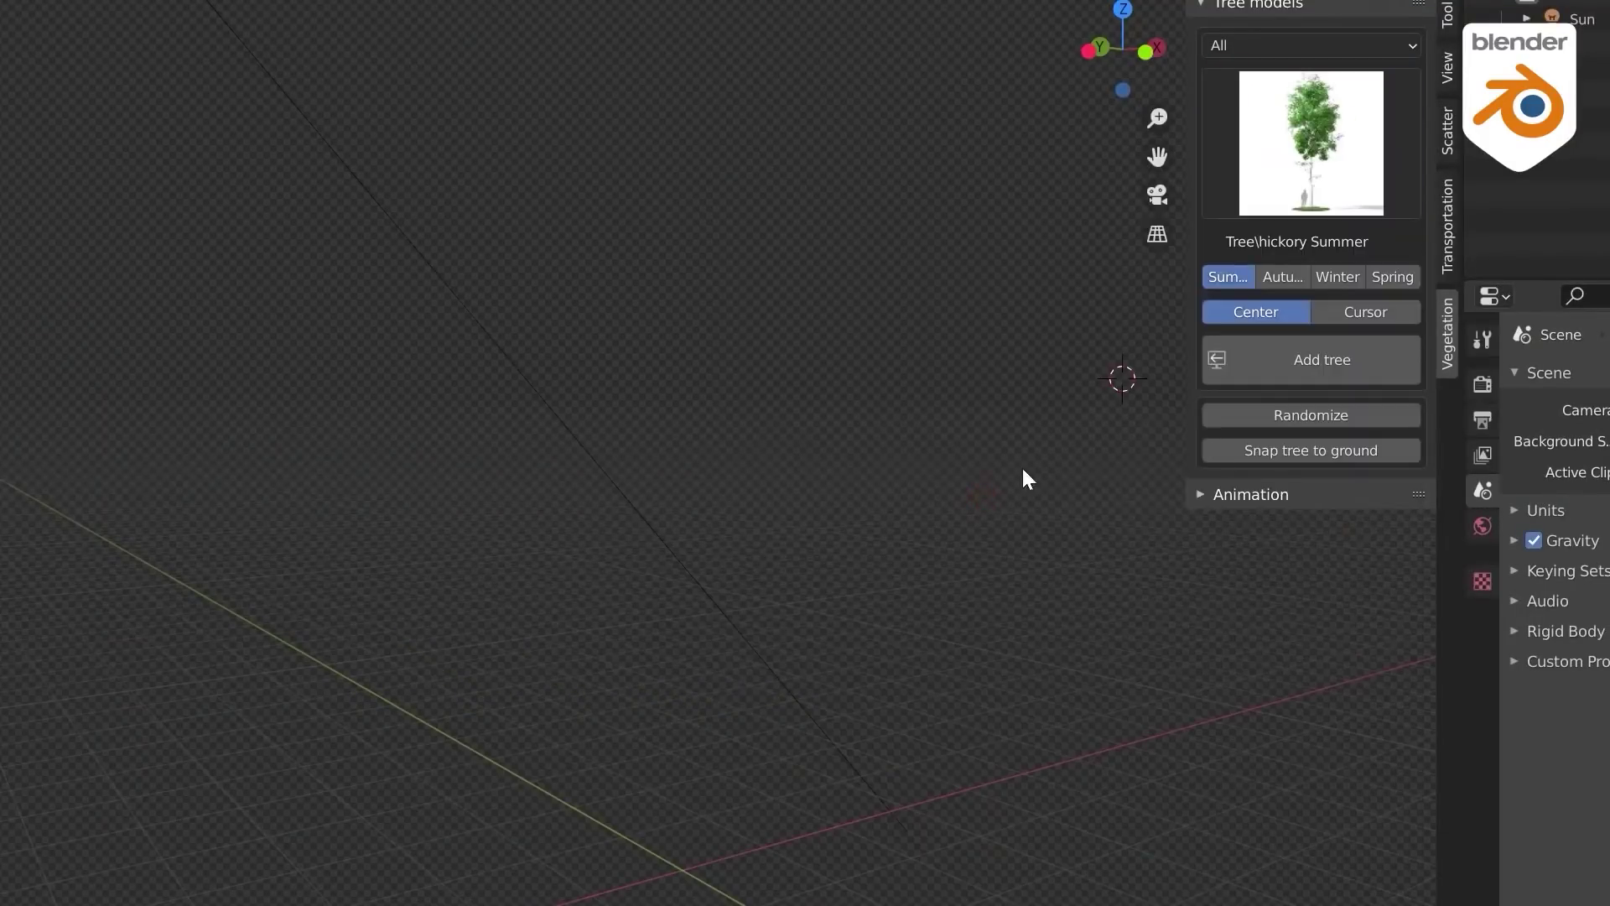
pyautogui.click(1321, 360)
pyautogui.scroll(3, 928, 343)
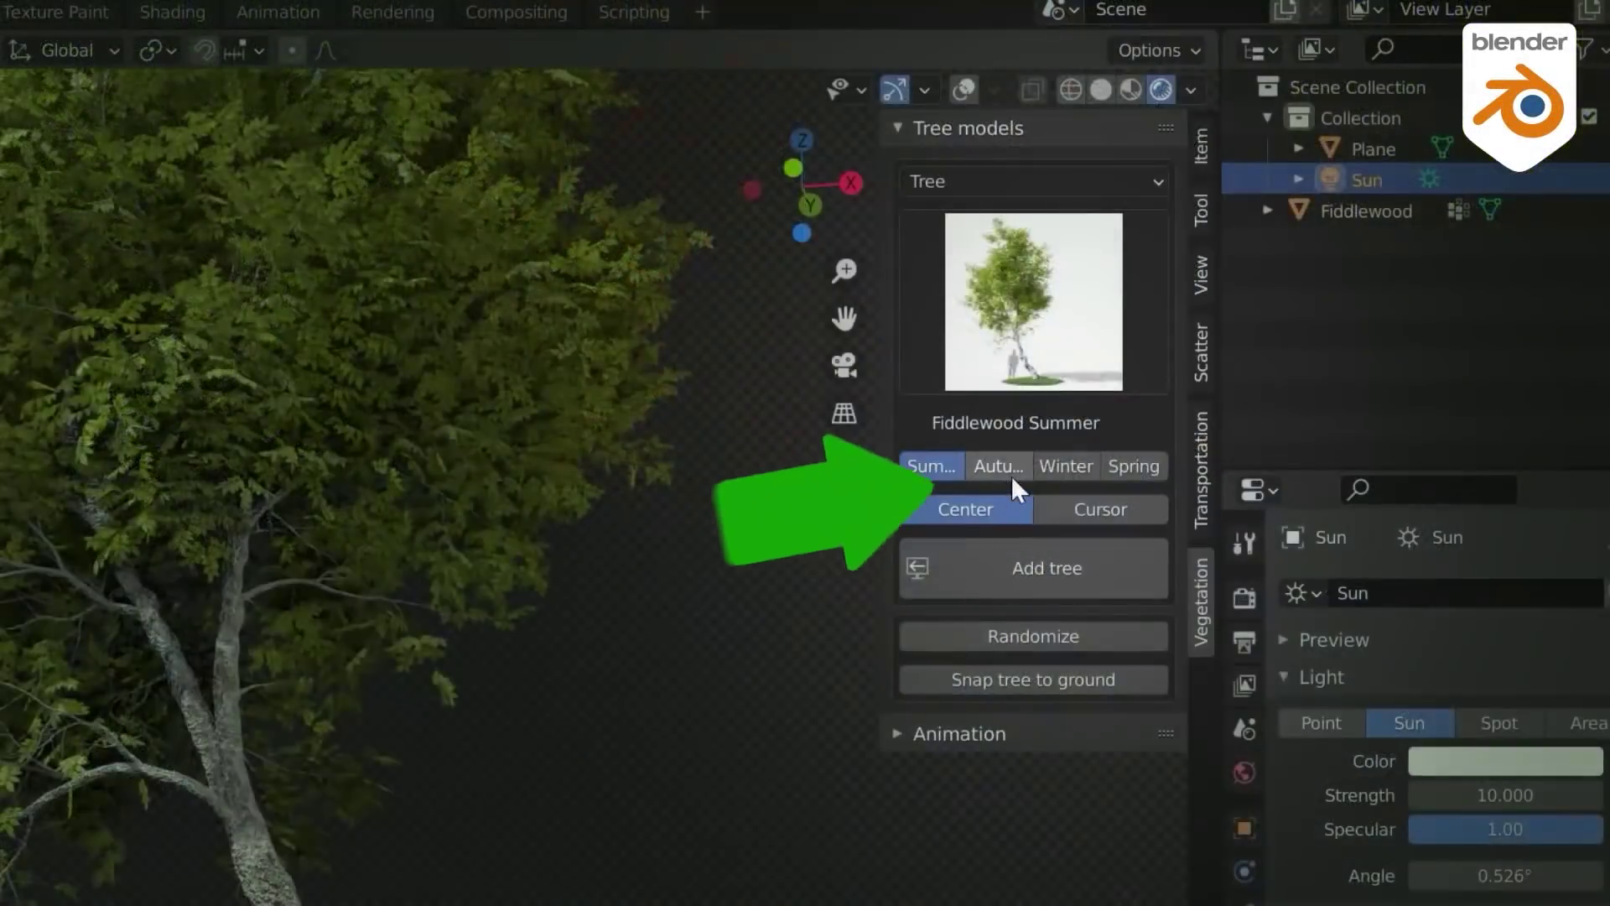
# Cycle the Fiddlewood tree through autumn, winter and spring seasons
pyautogui.click(1016, 470)
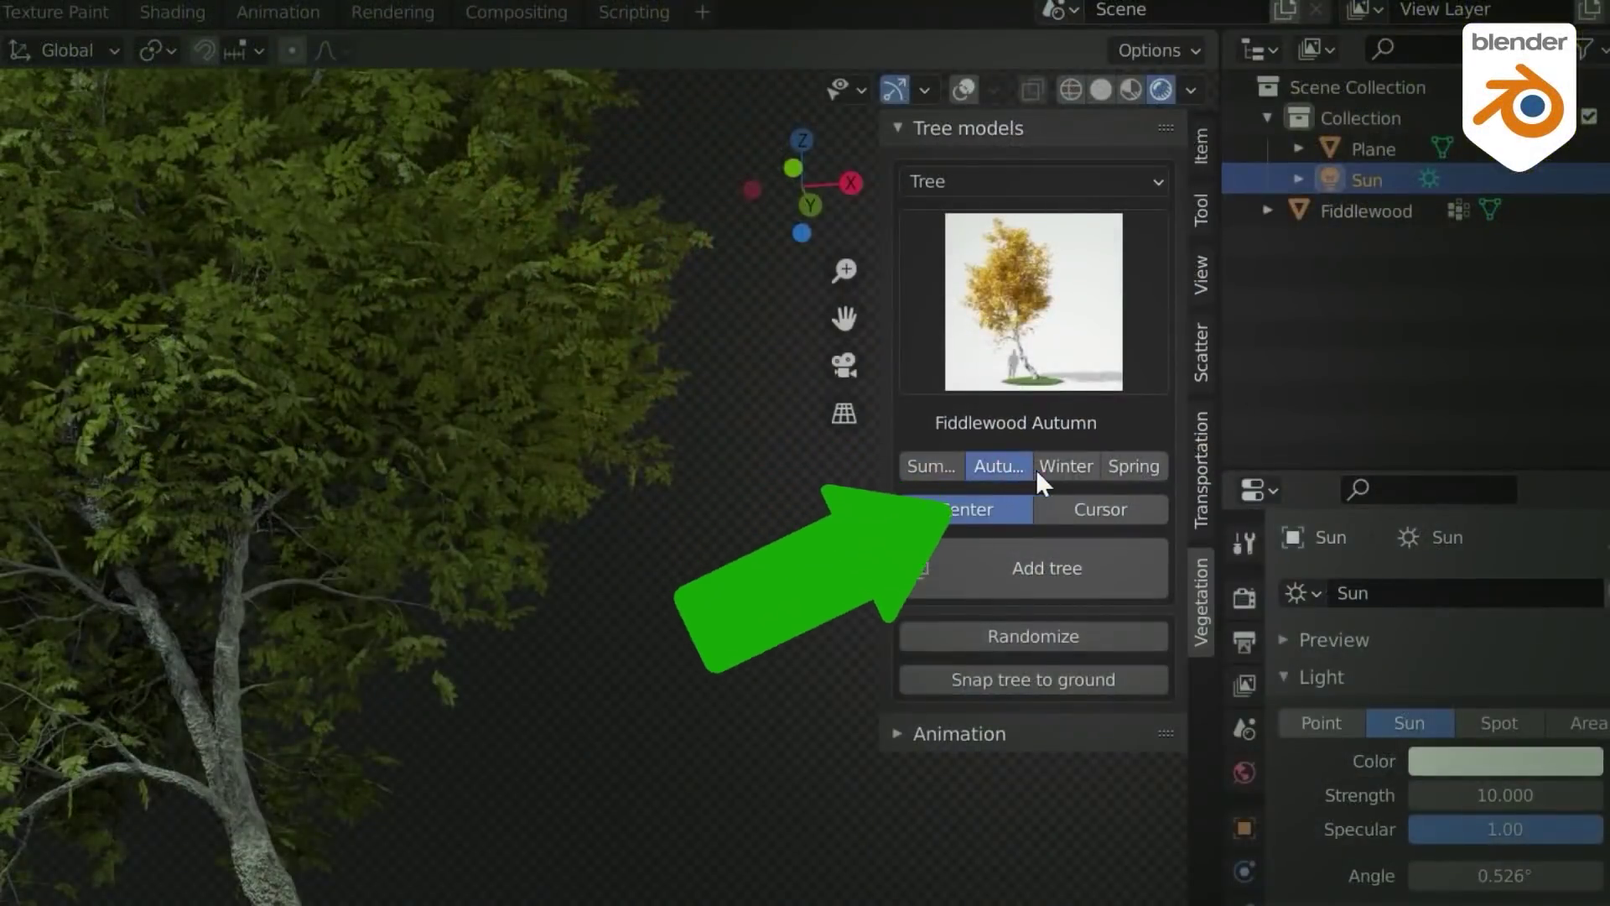
pyautogui.click(1088, 469)
pyautogui.click(1120, 470)
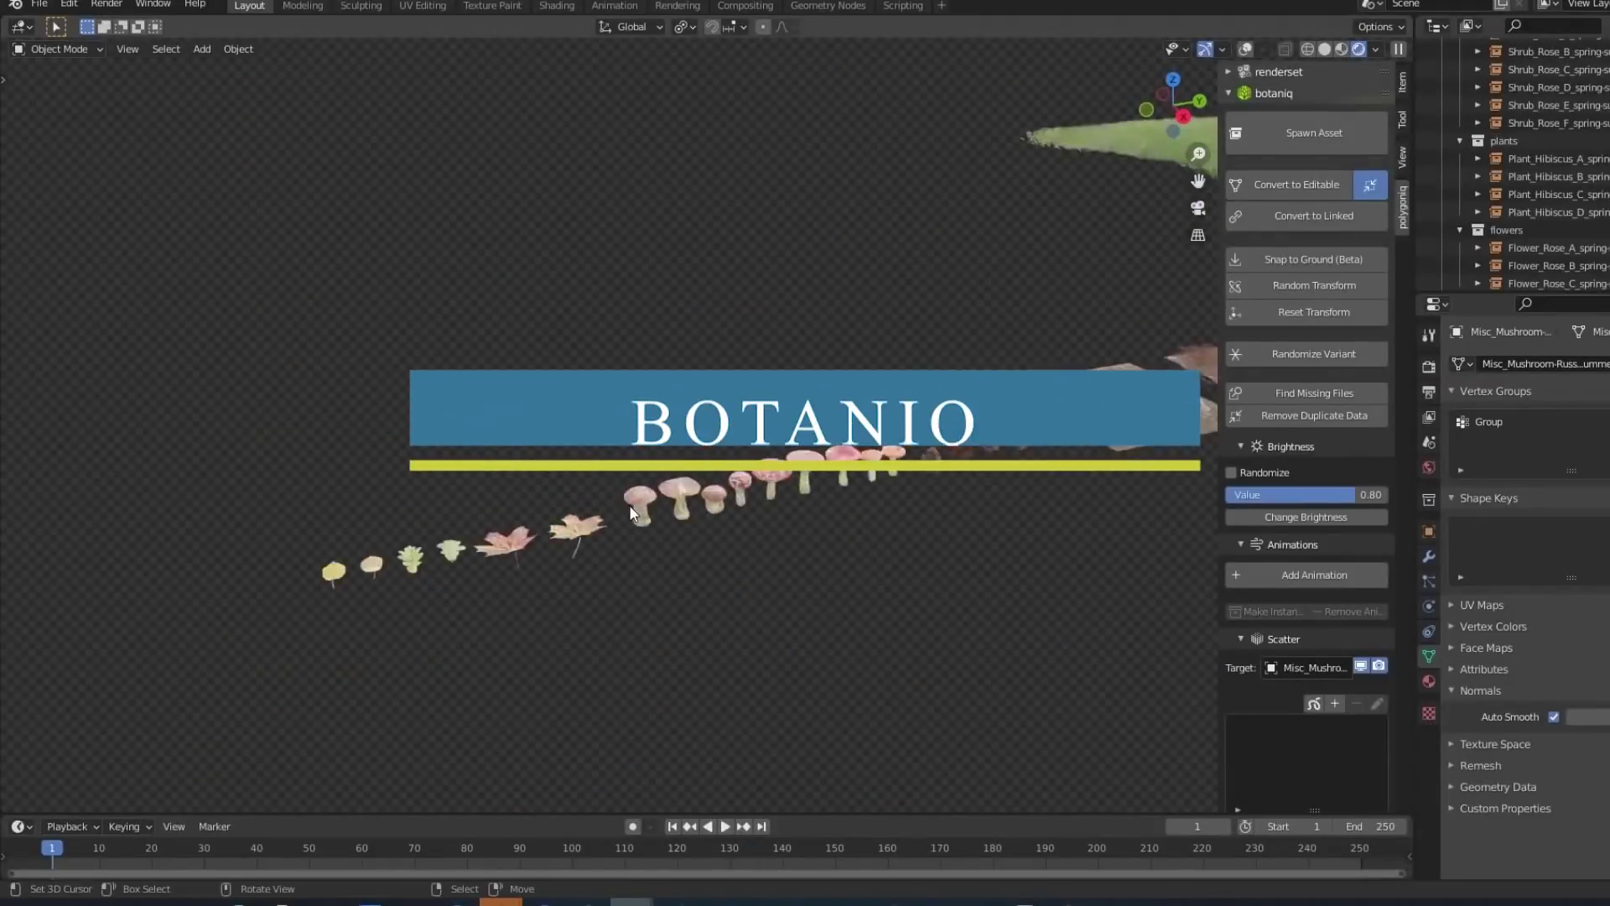
# Orbit, pan and zoom across the Botaniq ground patches, shrub, flower and bush rows
pyautogui.moveTo(979, 495); pyautogui.dragTo(758, 491, button='middle')
pyautogui.scroll(-2, 929, 504)
pyautogui.scroll(5, 758, 491)
pyautogui.scroll(-5, 748, 506)
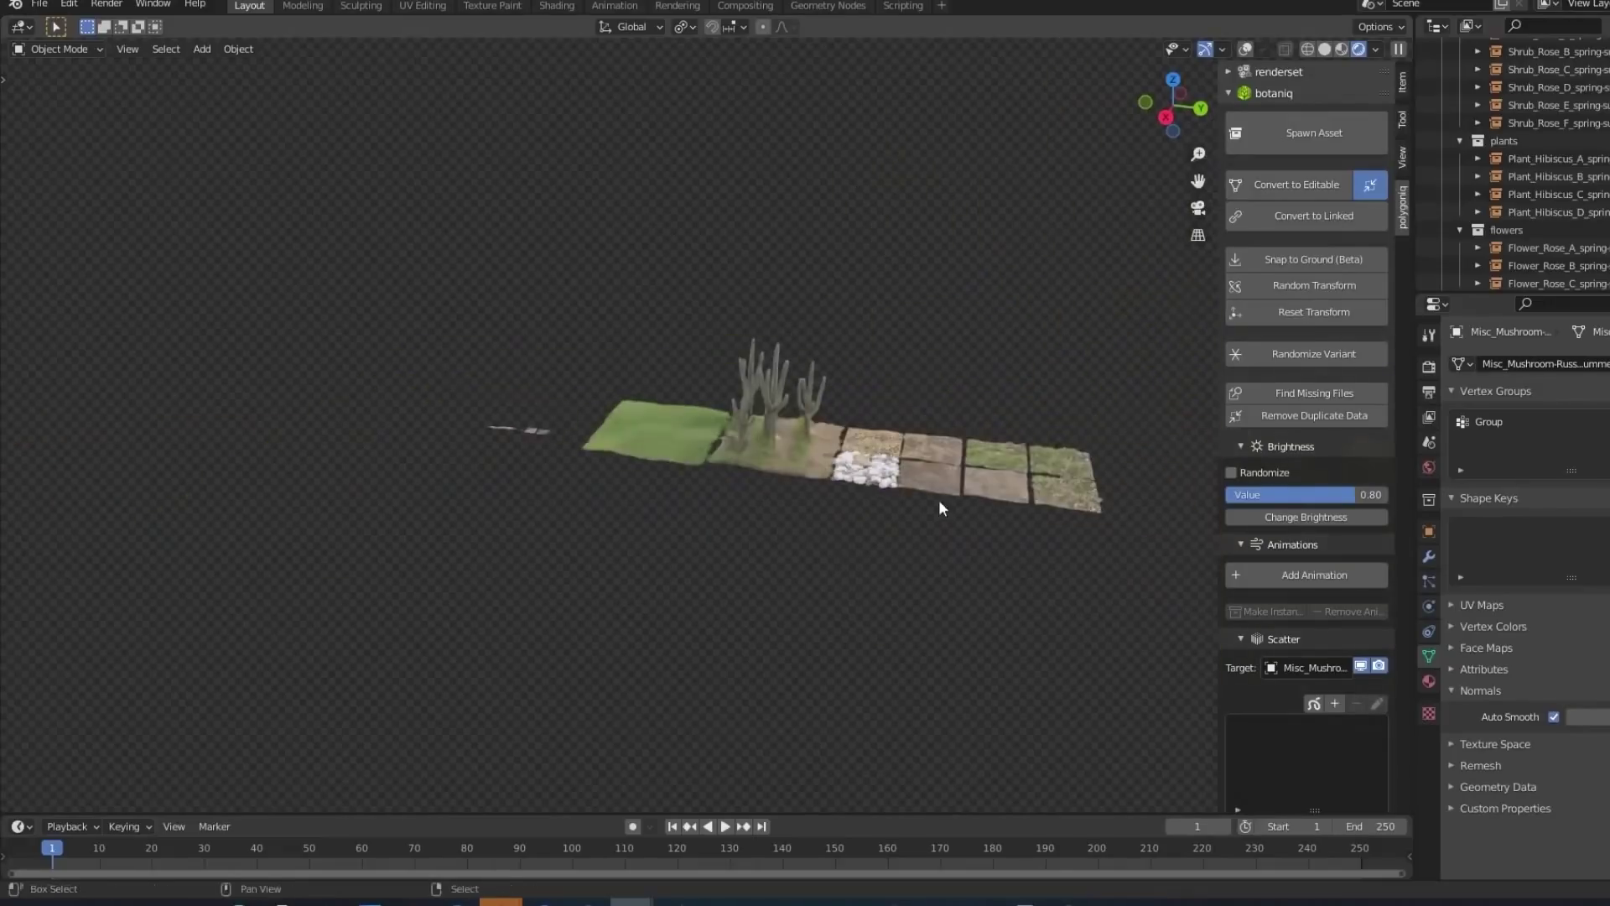
pyautogui.keyDown('shift'); pyautogui.moveTo(938, 500); pyautogui.dragTo(495, 500, button='middle'); pyautogui.keyUp('shift')
pyautogui.scroll(6, 813, 500)
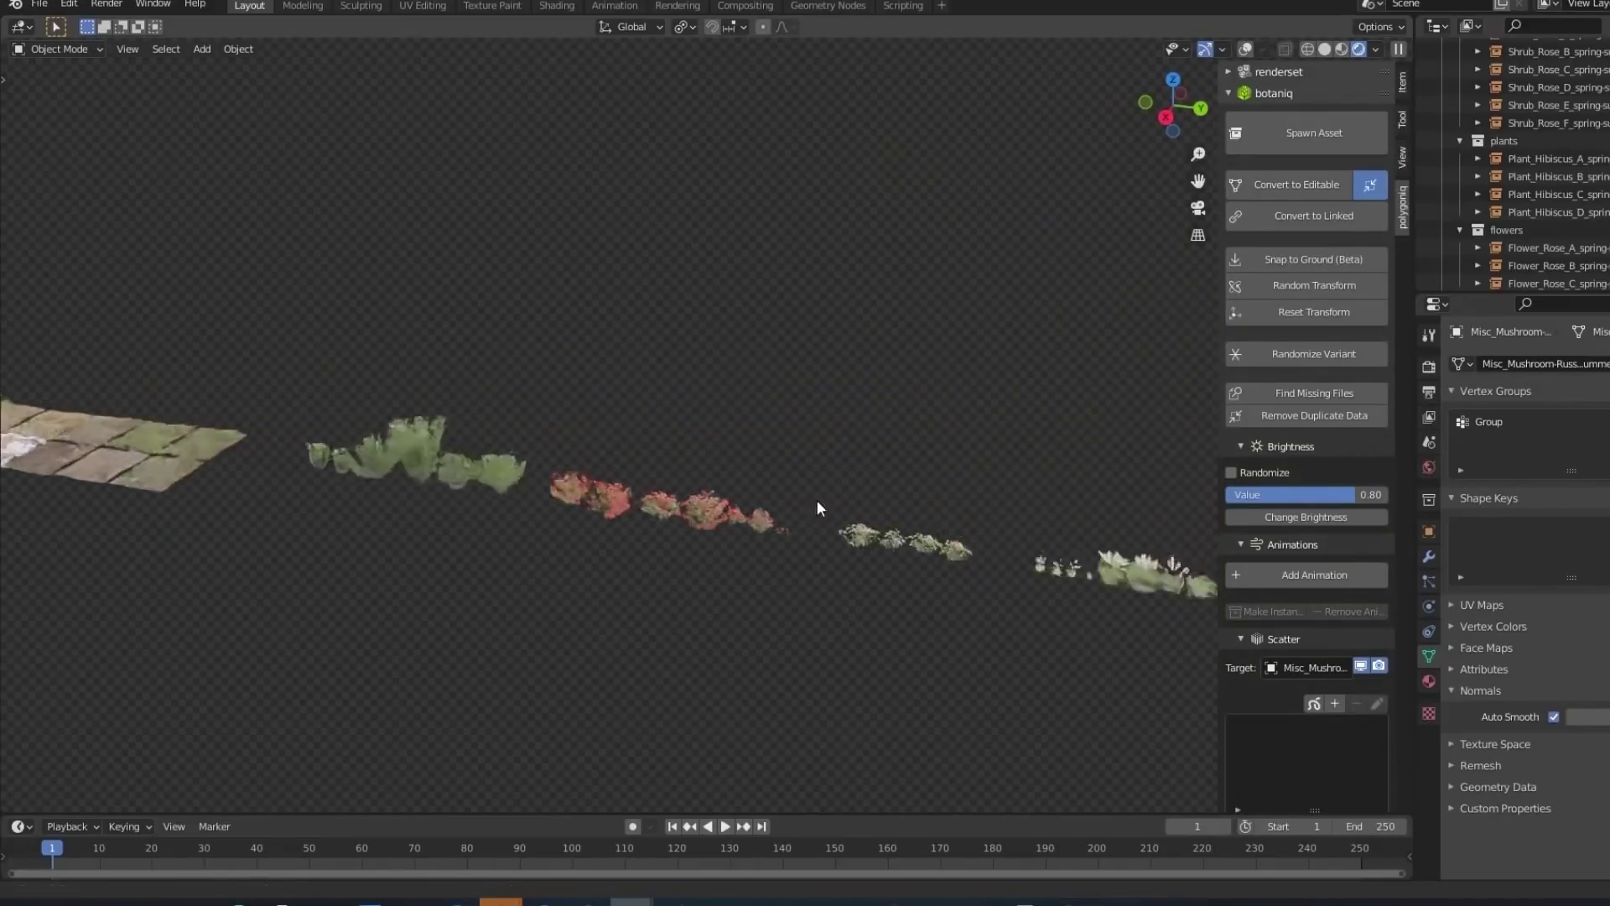
pyautogui.keyDown('shift'); pyautogui.moveTo(817, 502); pyautogui.dragTo(766, 489, button='middle'); pyautogui.keyUp('shift')
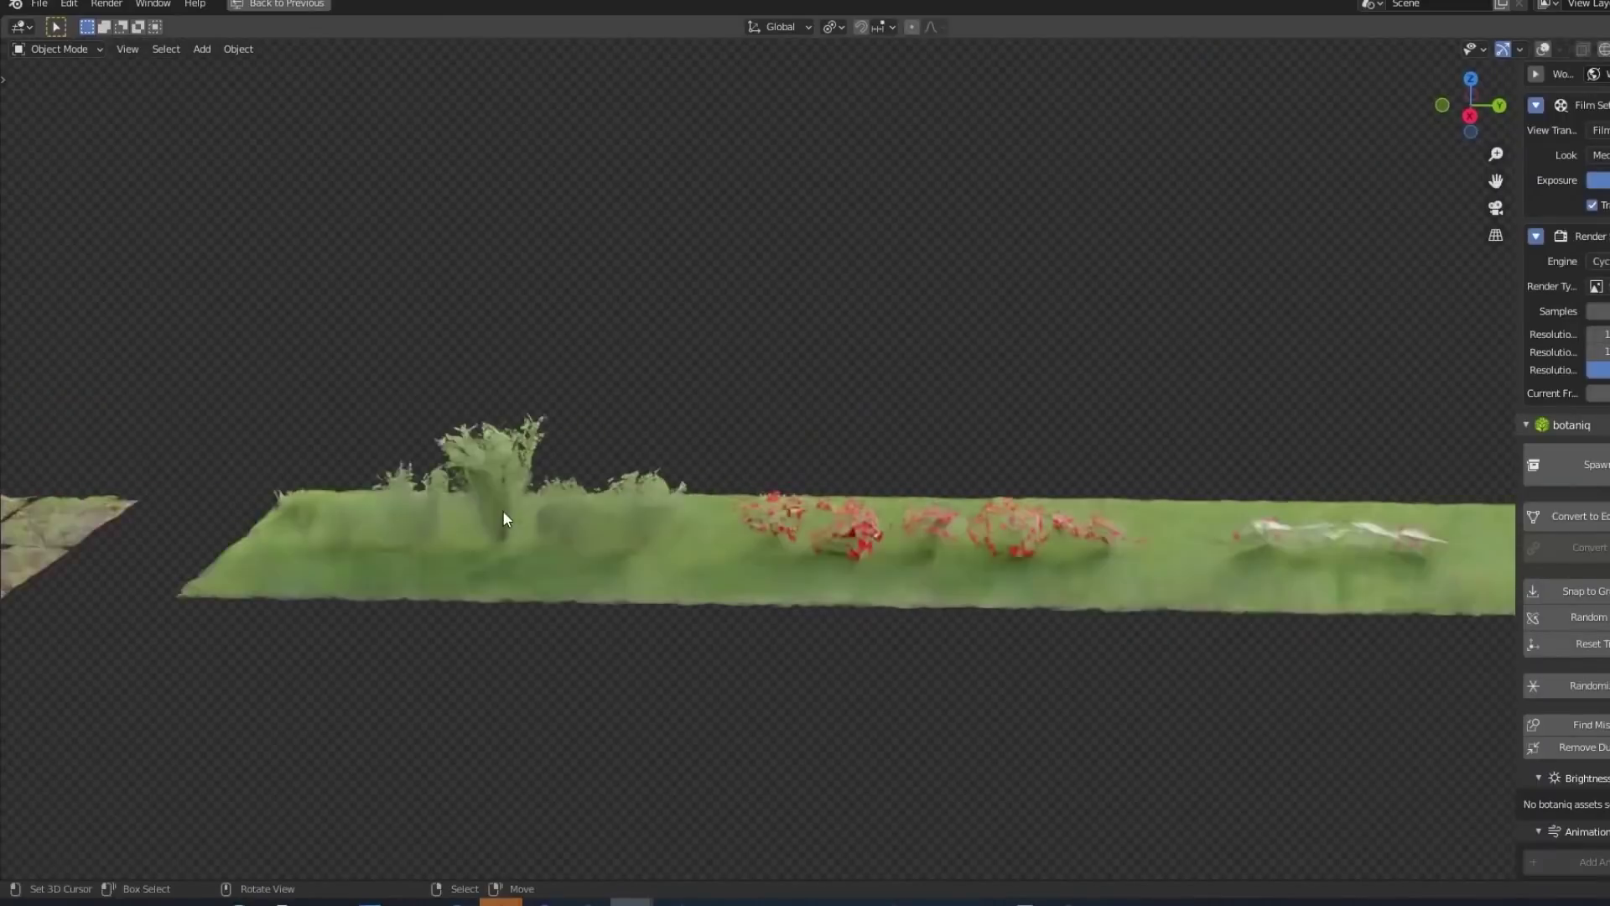
pyautogui.scroll(6, 502, 510)
pyautogui.keyDown('shift'); pyautogui.moveTo(1094, 429); pyautogui.dragTo(1122, 427, button='middle'); pyautogui.keyUp('shift')
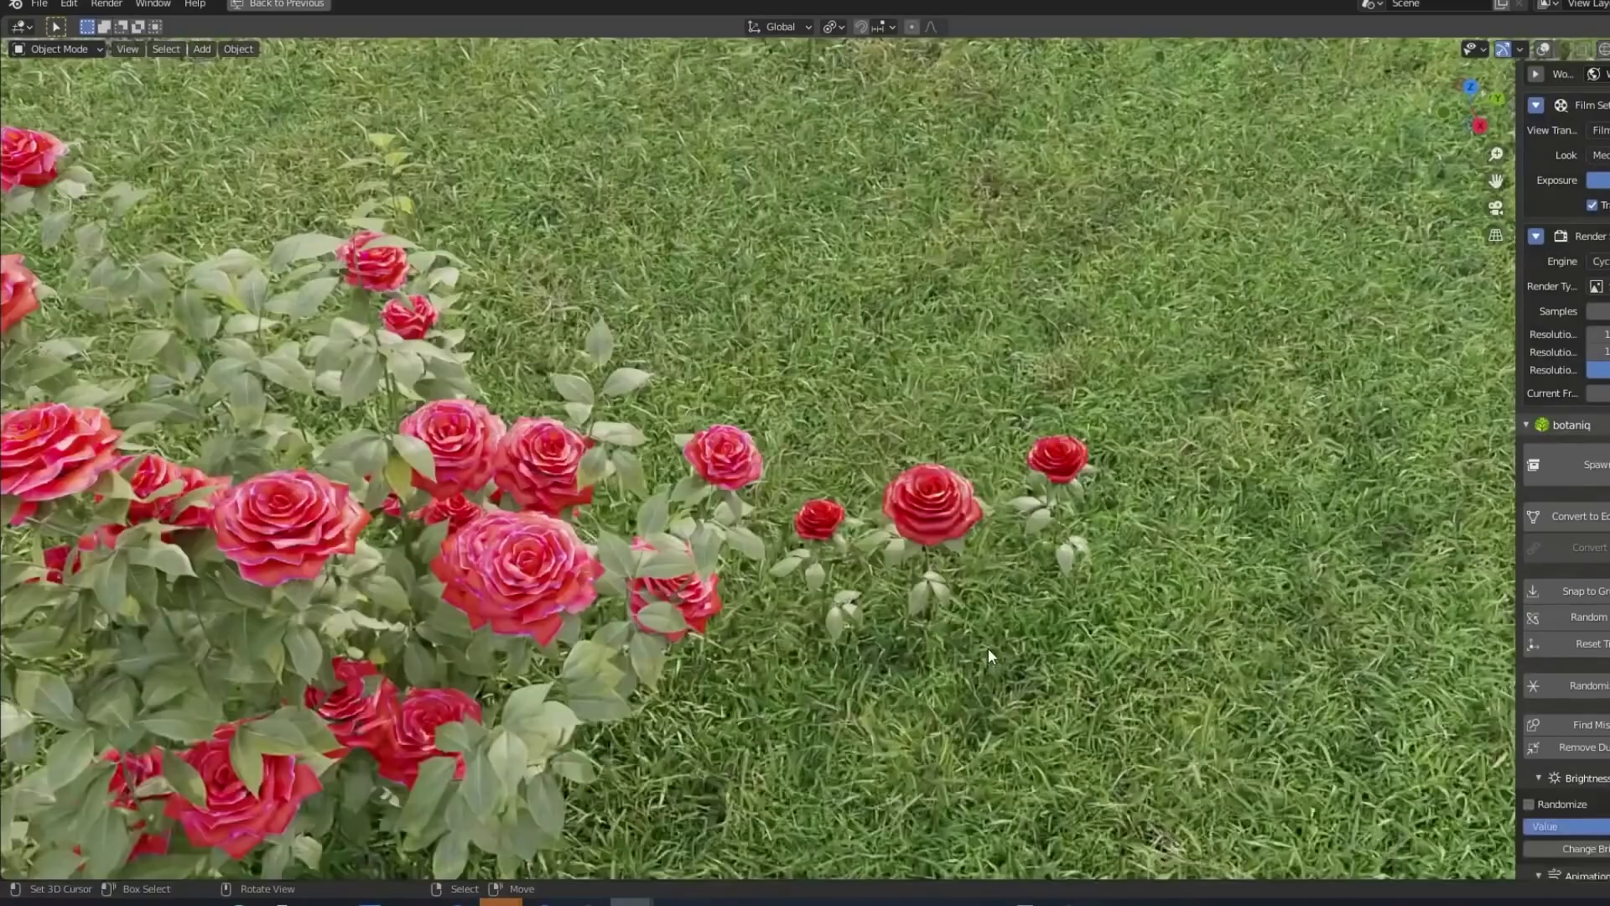
# Orbit down past the rose bushes and paint a second pinecone density strip on the left
pyautogui.moveTo(988, 648); pyautogui.dragTo(959, 537, button='middle')
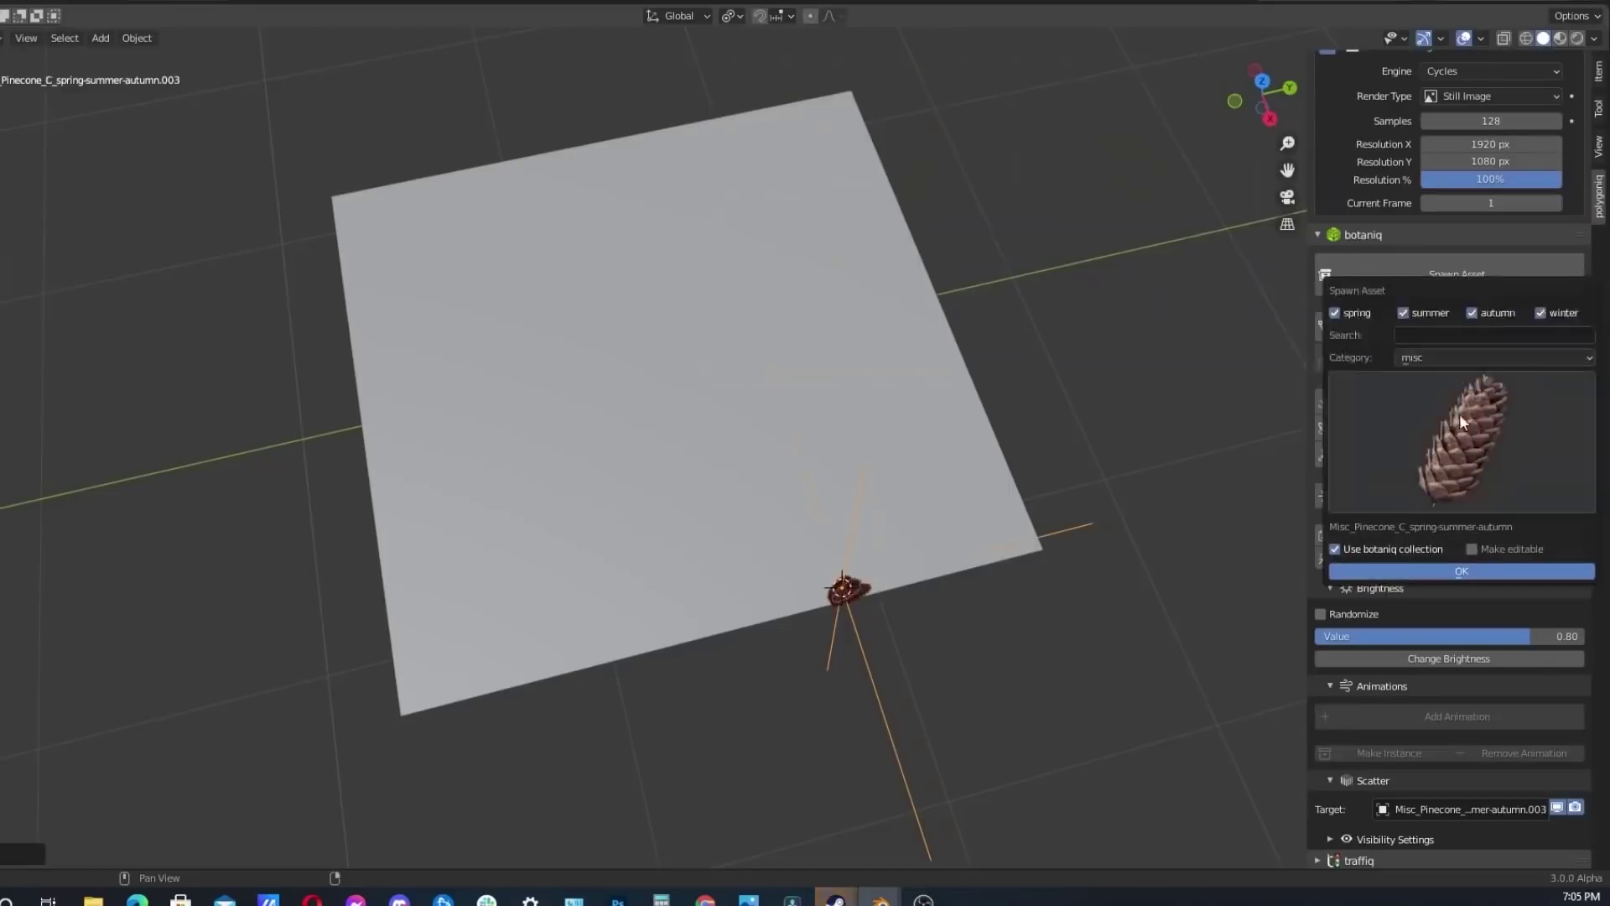
pyautogui.press('c')
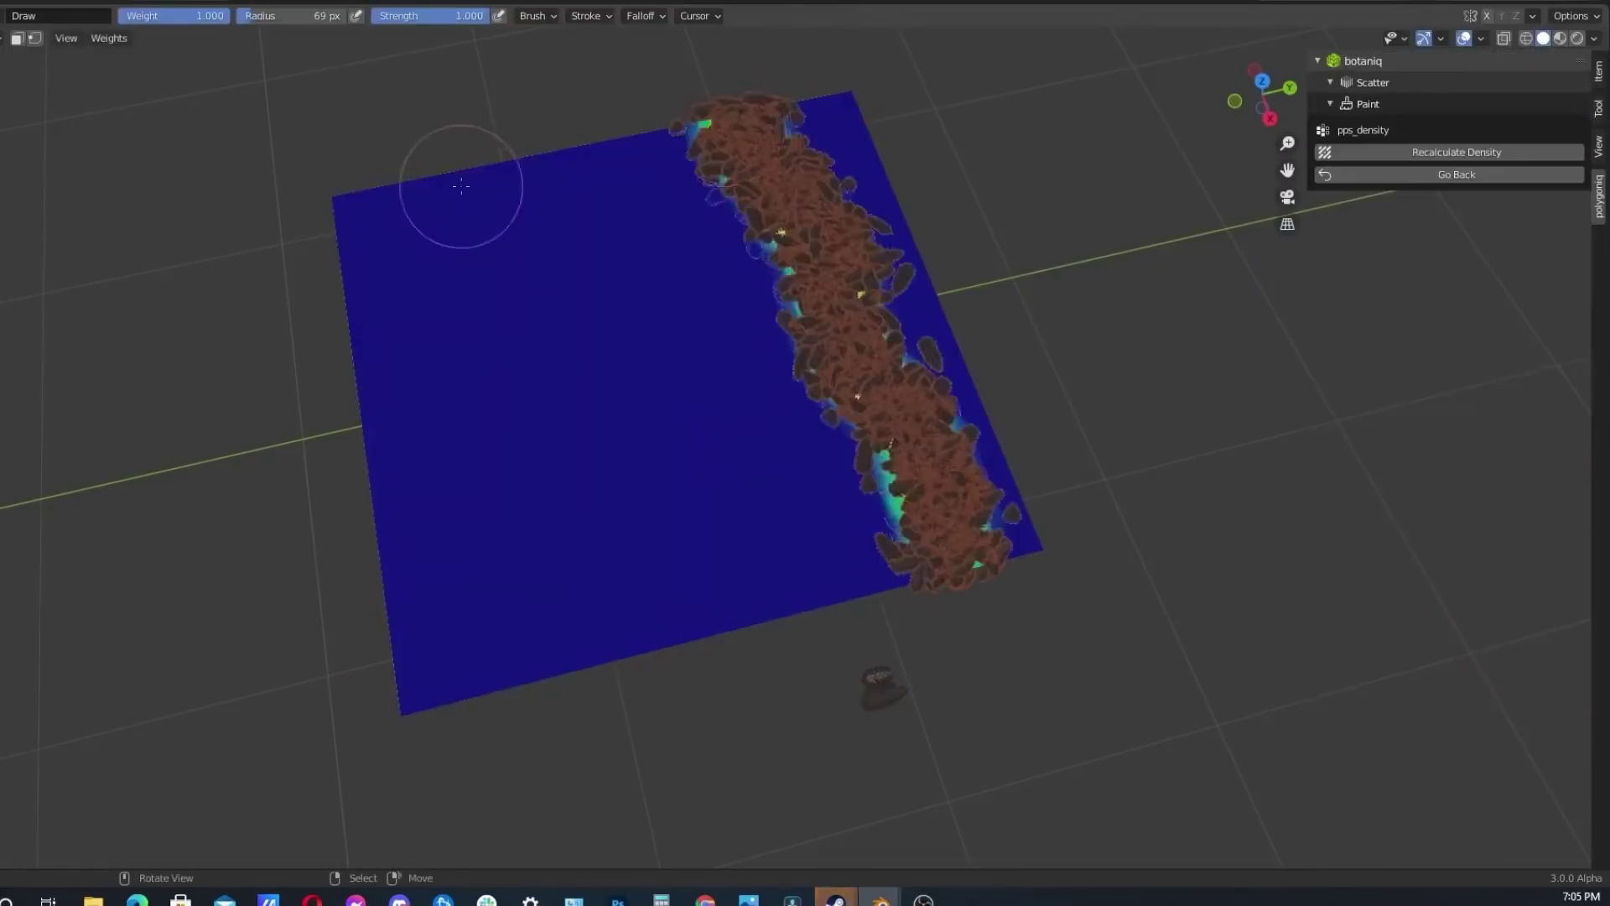
pyautogui.moveTo(442, 187); pyautogui.dragTo(520, 357)
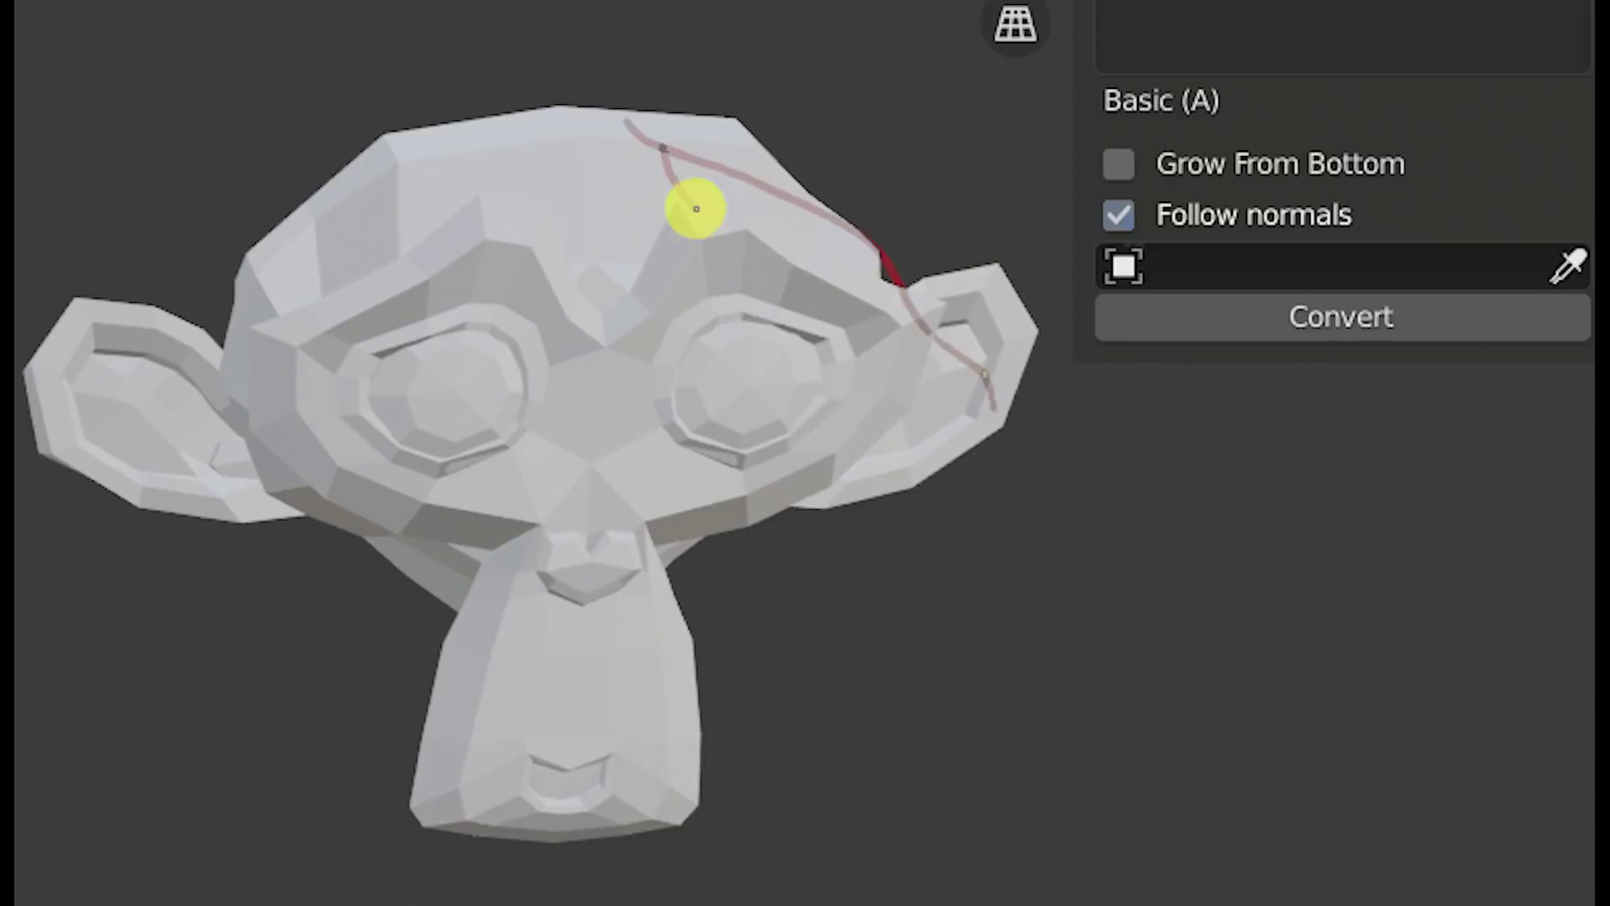
# Draw five vine curves over the monkey head, convert them to vines, then view the twig ground
pyautogui.moveTo(663, 150); pyautogui.dragTo(906, 512)
pyautogui.moveTo(259, 288); pyautogui.dragTo(55, 428)
pyautogui.moveTo(147, 205); pyautogui.dragTo(503, 114)
pyautogui.moveTo(302, 445); pyautogui.dragTo(503, 902)
pyautogui.moveTo(880, 436); pyautogui.dragTo(671, 901)
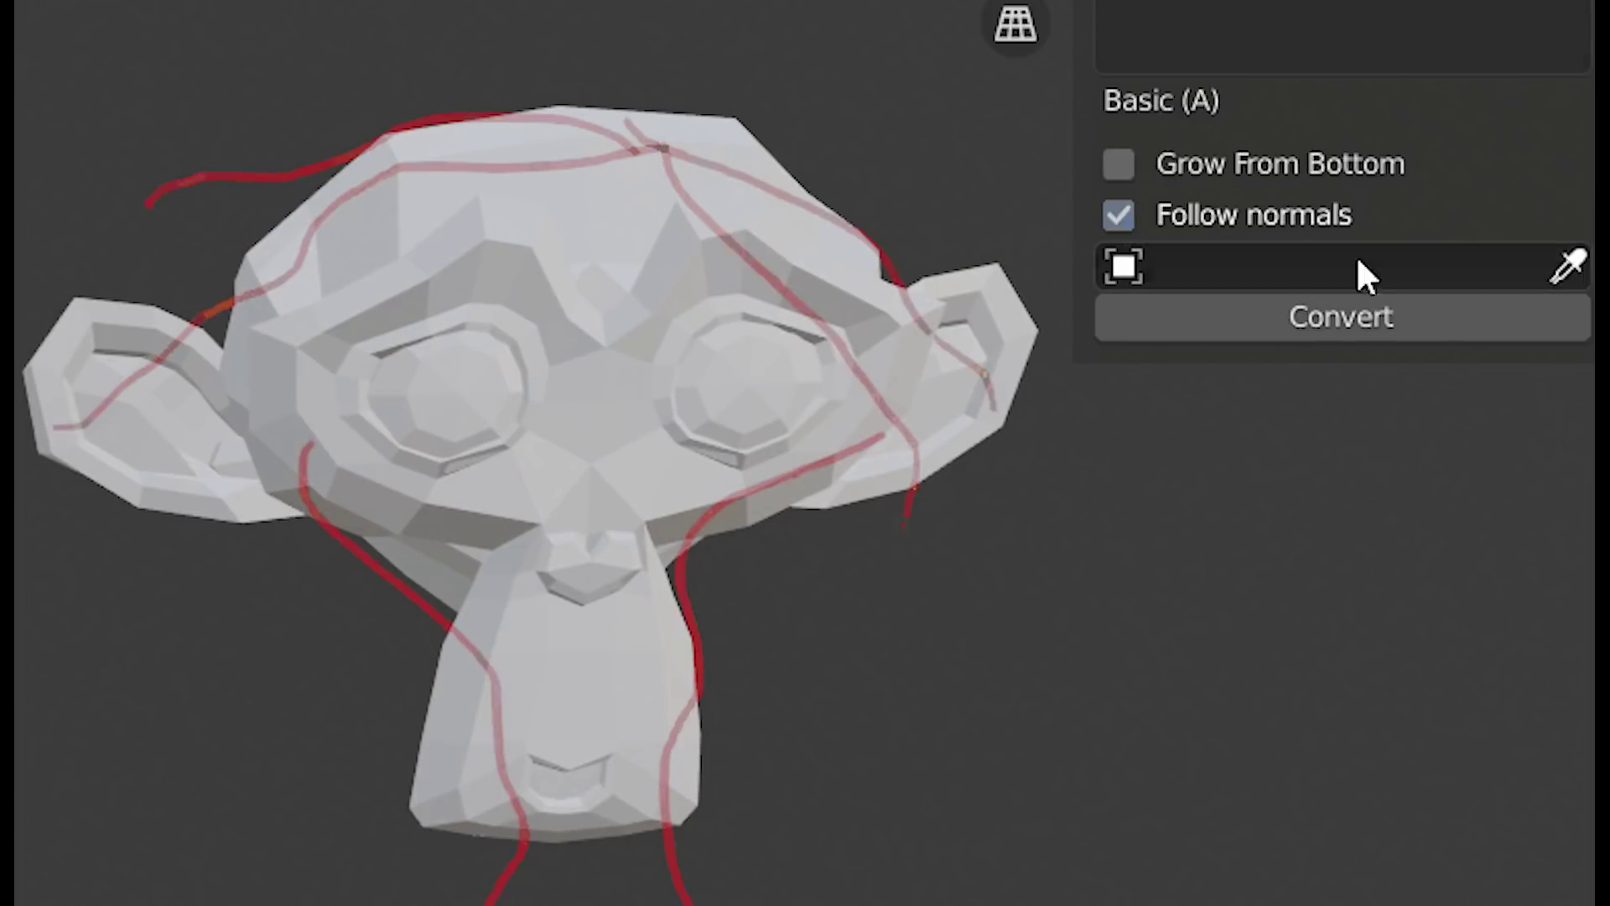
pyautogui.click(1347, 295)
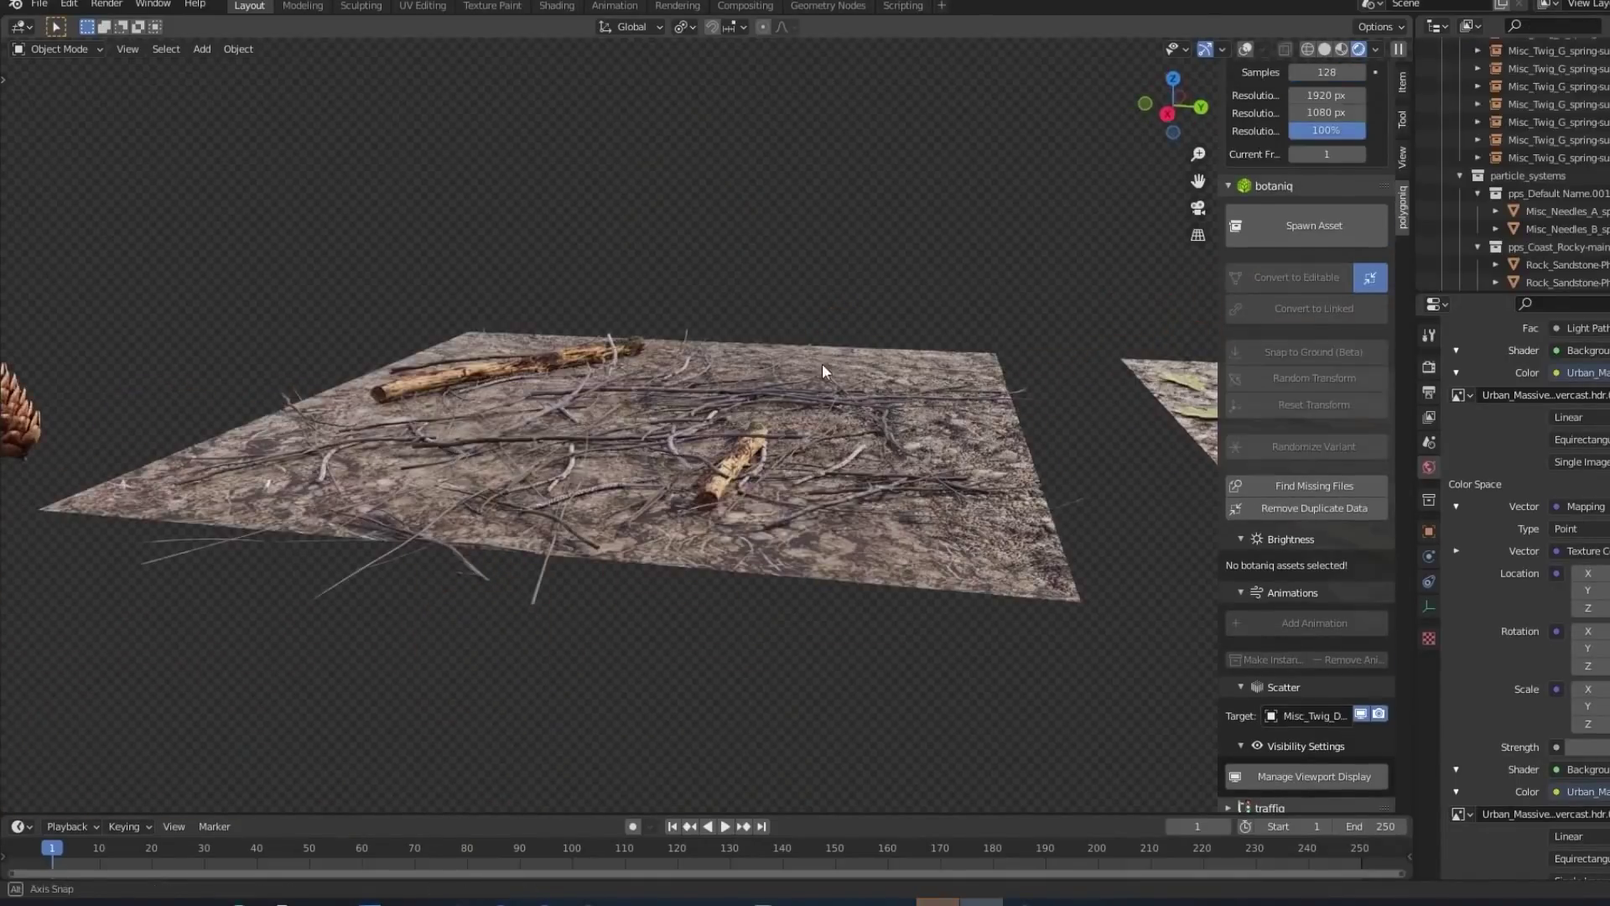
pyautogui.keyDown('alt'); pyautogui.moveTo(823, 369); pyautogui.dragTo(822, 478, button='middle'); pyautogui.keyUp('alt')
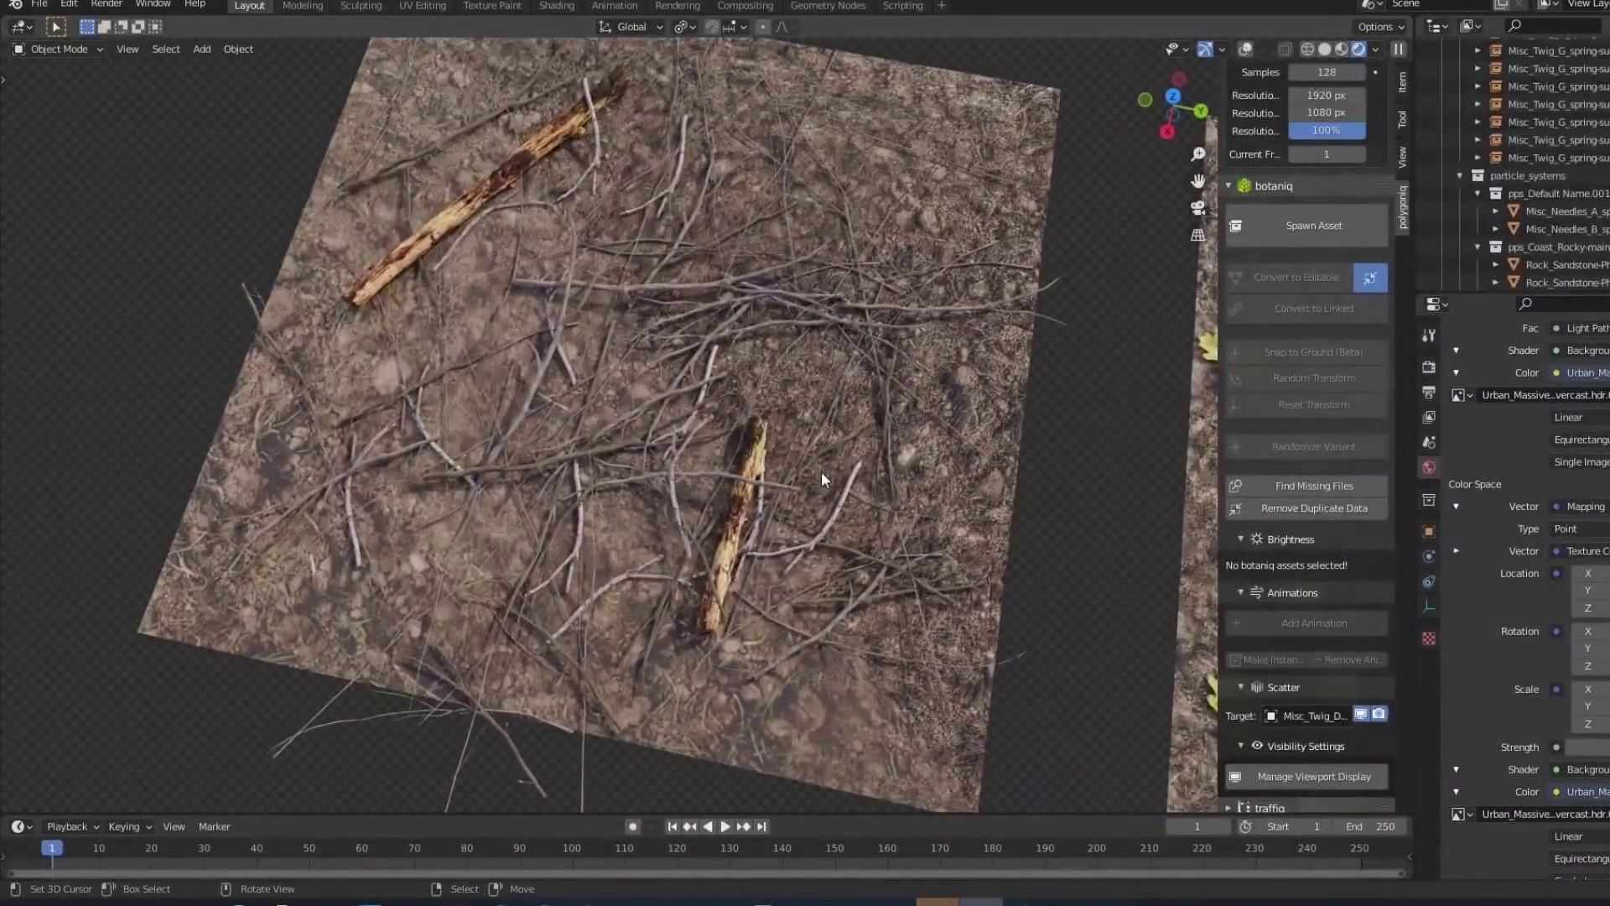